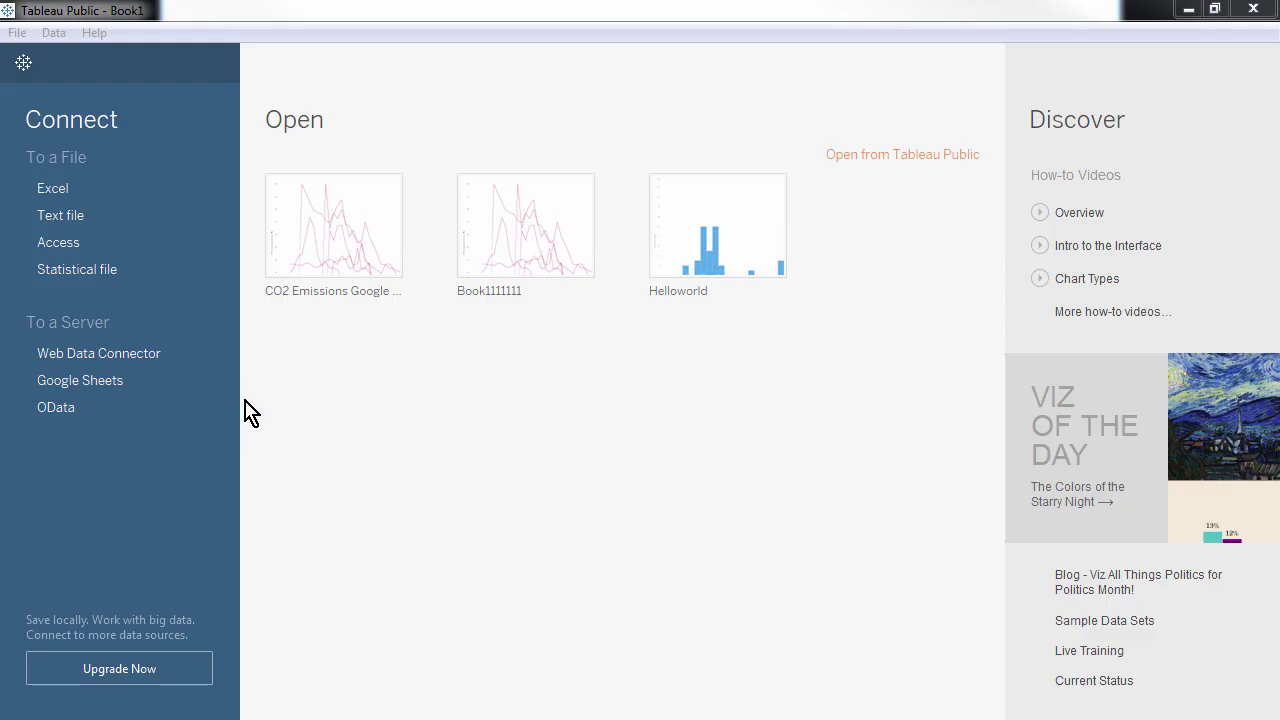
Open the World Bank CO2 Excel workbook and load its CO2 Data Cleaned sheet as data
click(197, 190)
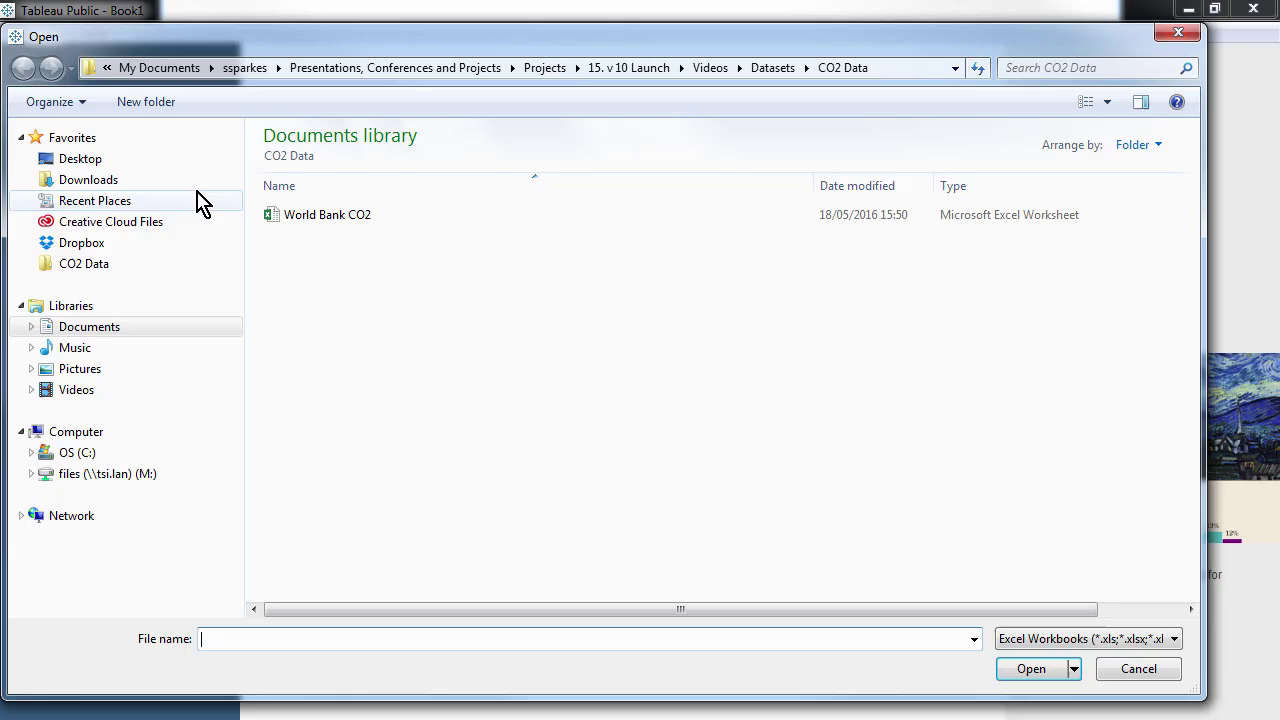
click(297, 222)
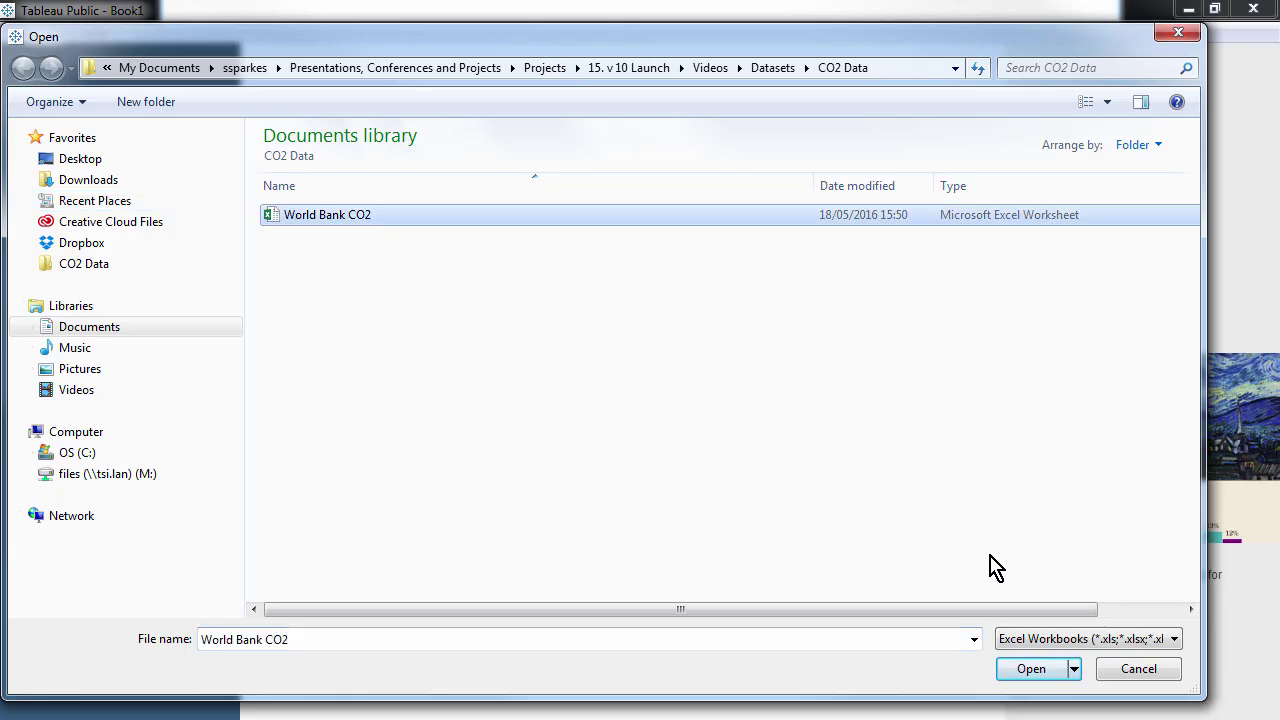
click(1050, 673)
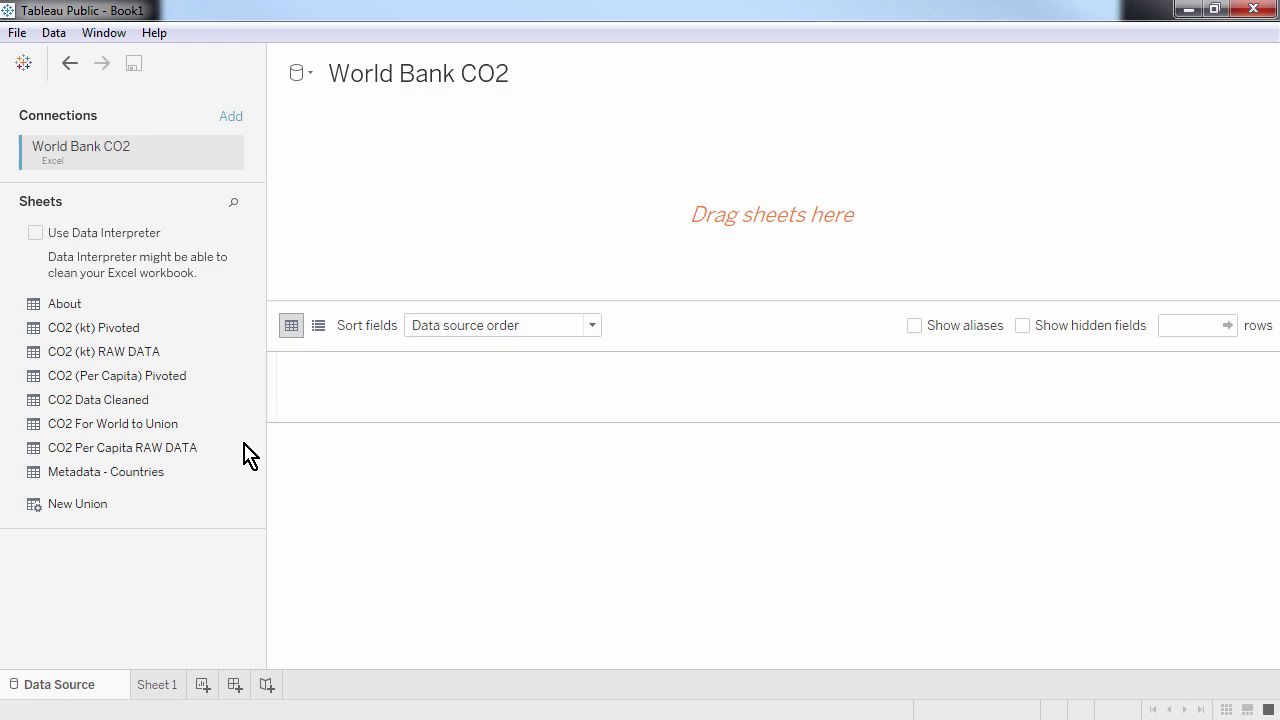
drag(159, 399, 796, 197)
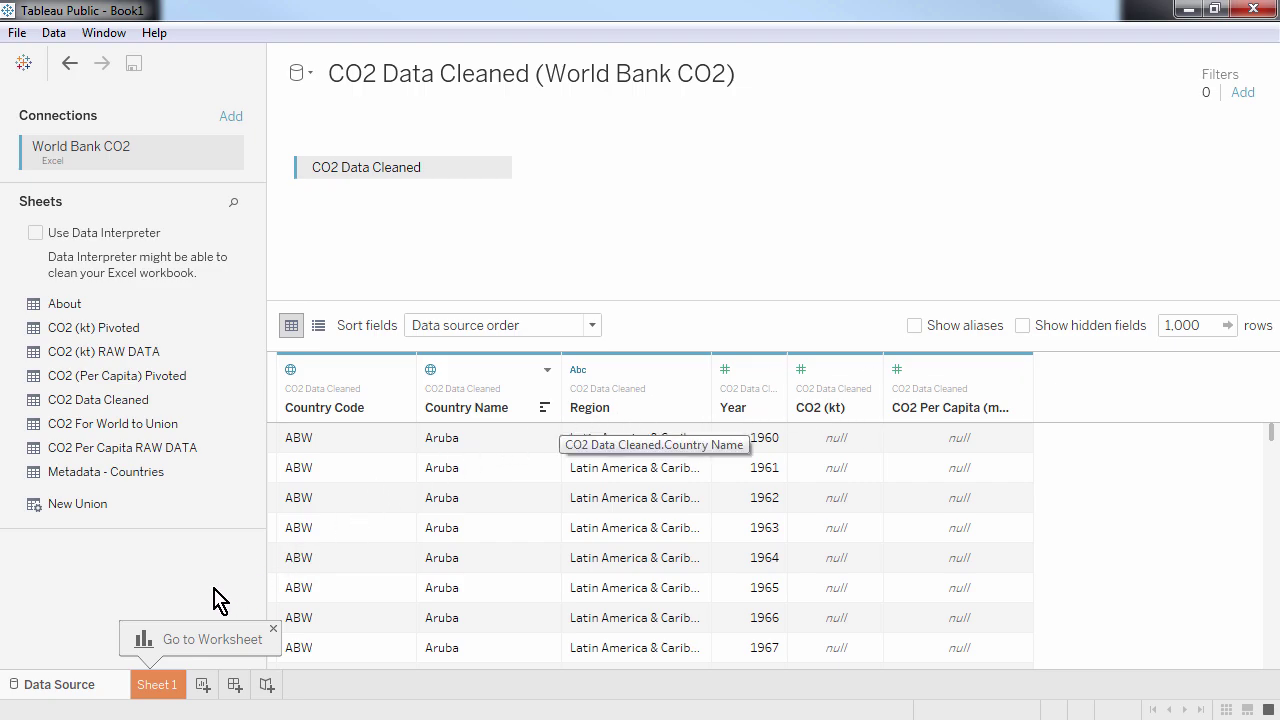
On Sheet 1, drop Country Name into the view to map every country as a point
click(157, 690)
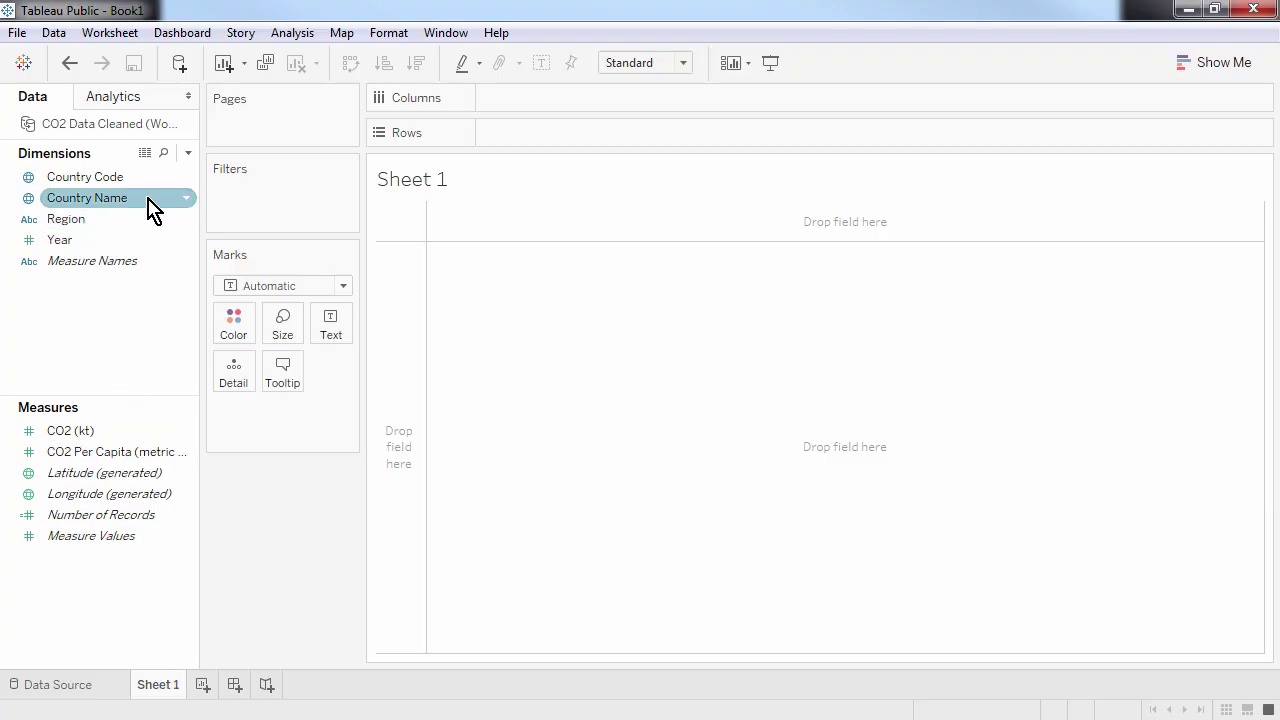
drag(152, 207, 776, 462)
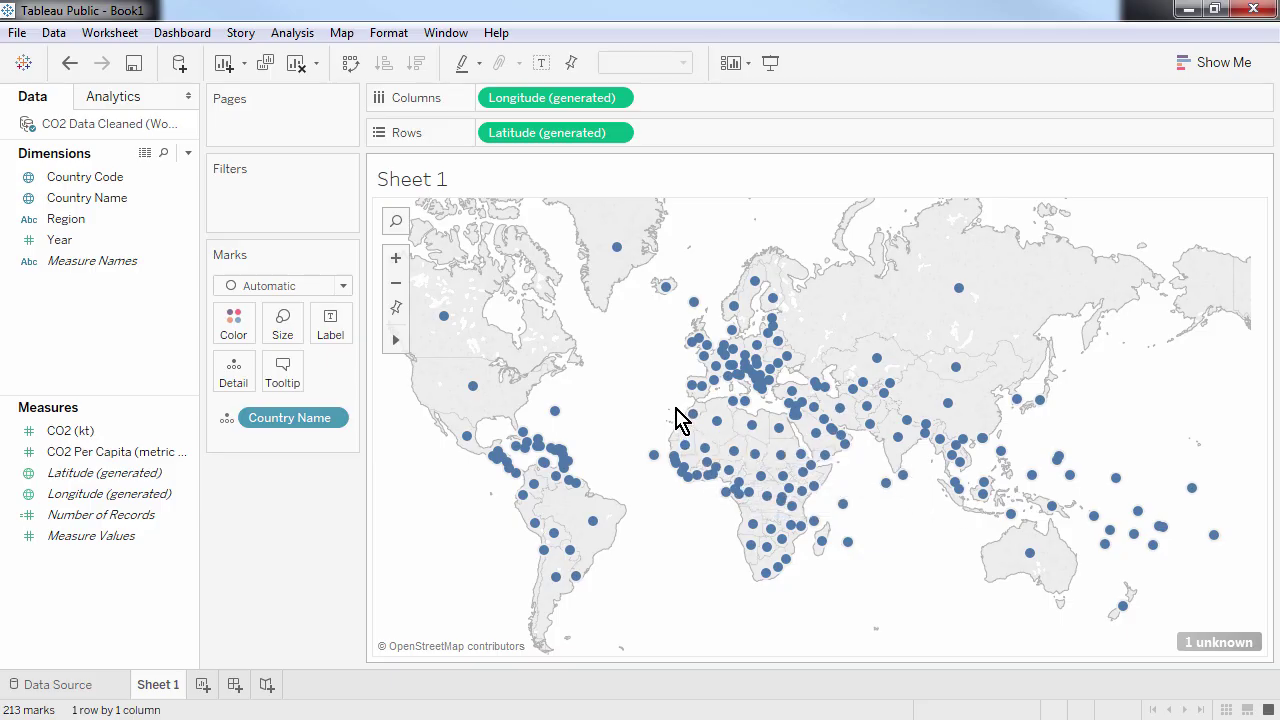
mouse_move(705, 350)
Size the country points by SUM of CO2 Per Capita, making Qatar largest at 2,830
drag(140, 451, 680, 400)
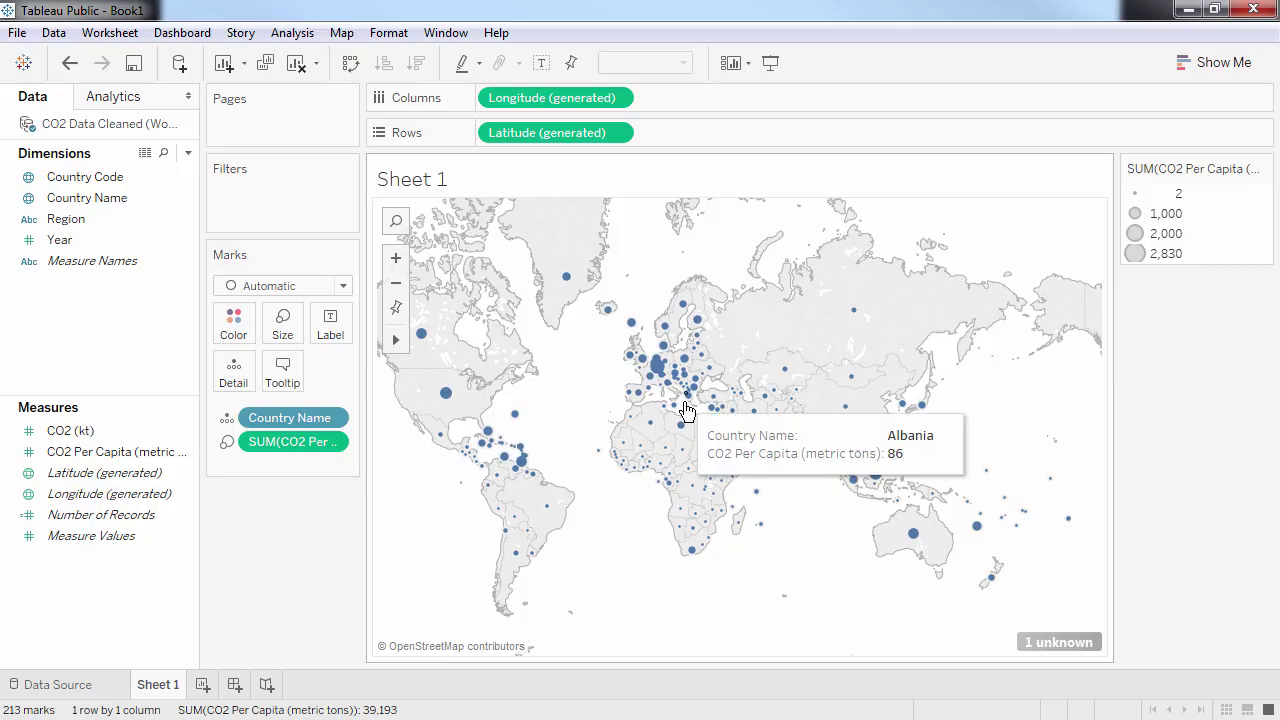
mouse_move(748, 444)
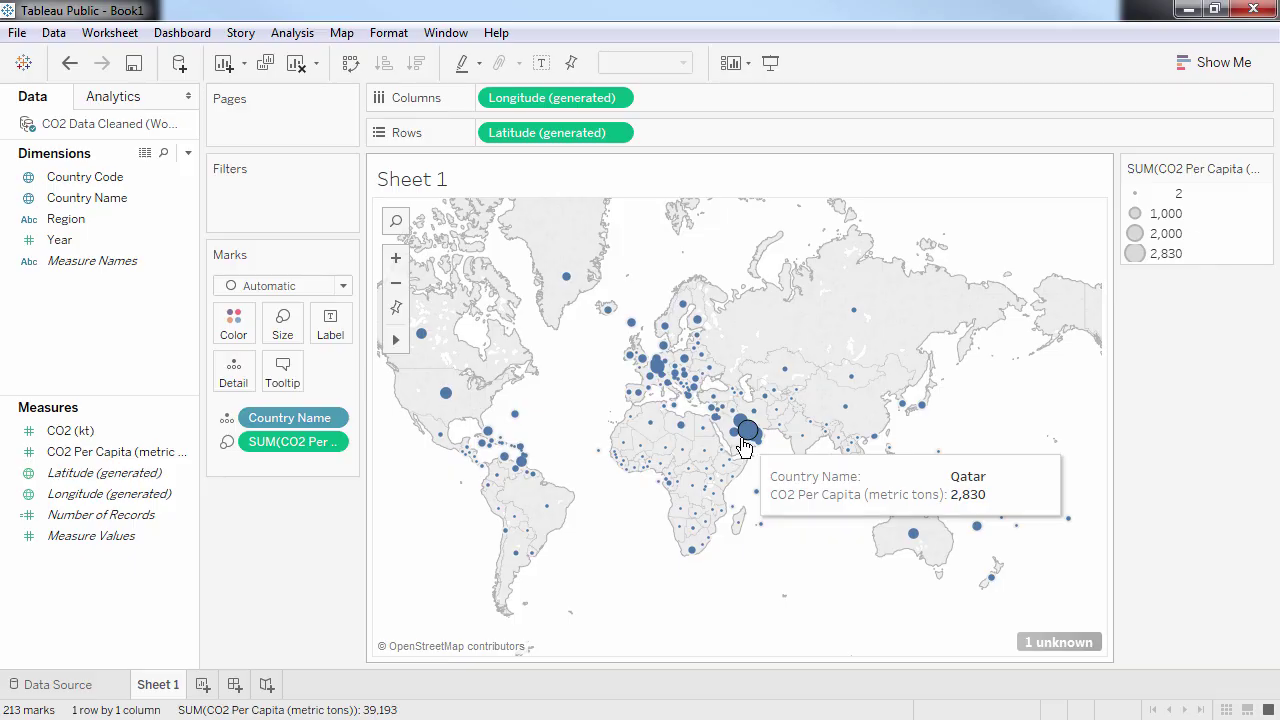
Colour the map points by CO2 Per Capita using a reversed Red-Black Diverging palette
mouse_move(105, 460)
mouse_down()
mouse_move(182, 415)
mouse_move(235, 323)
mouse_up()
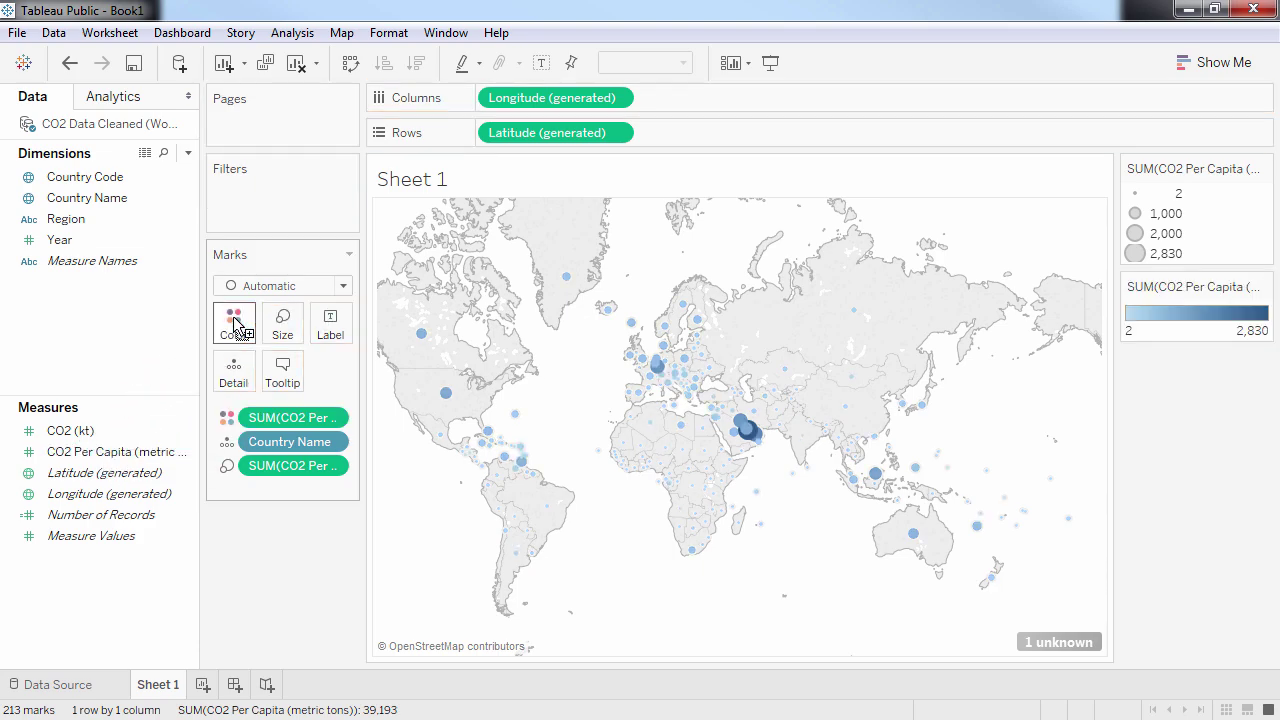
click(235, 322)
click(280, 390)
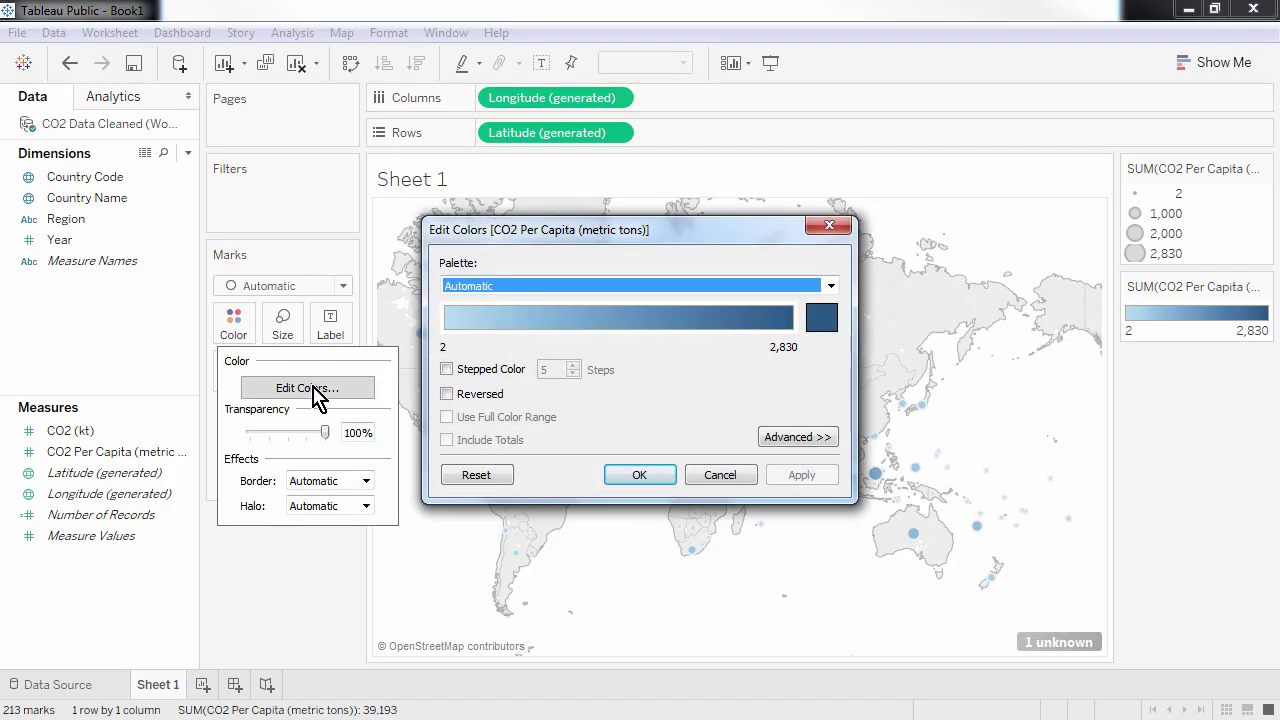
click(830, 287)
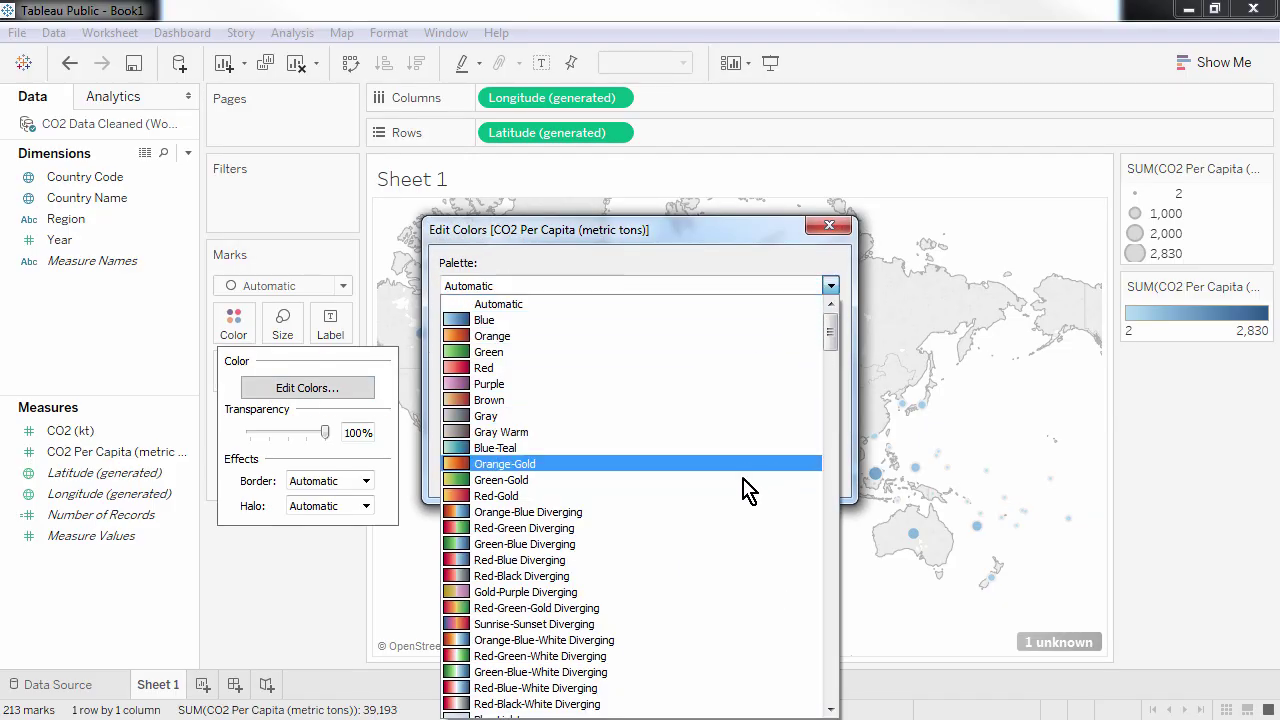
click(708, 576)
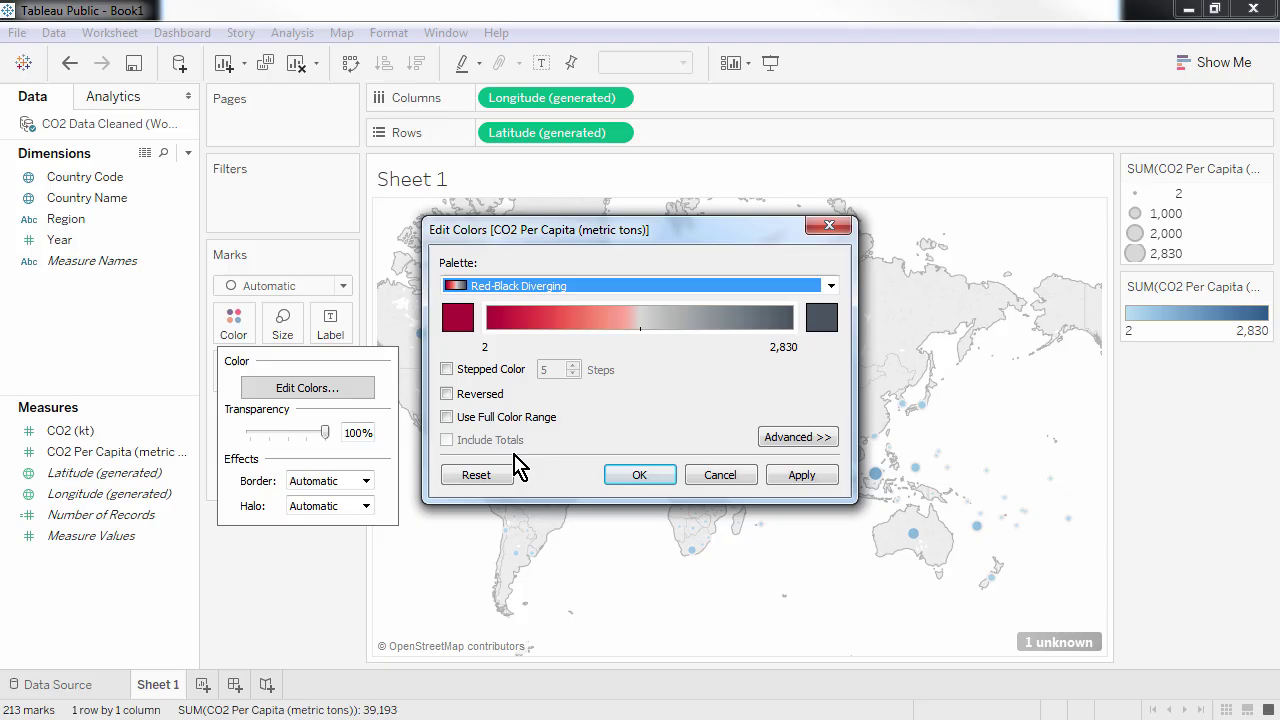
click(458, 396)
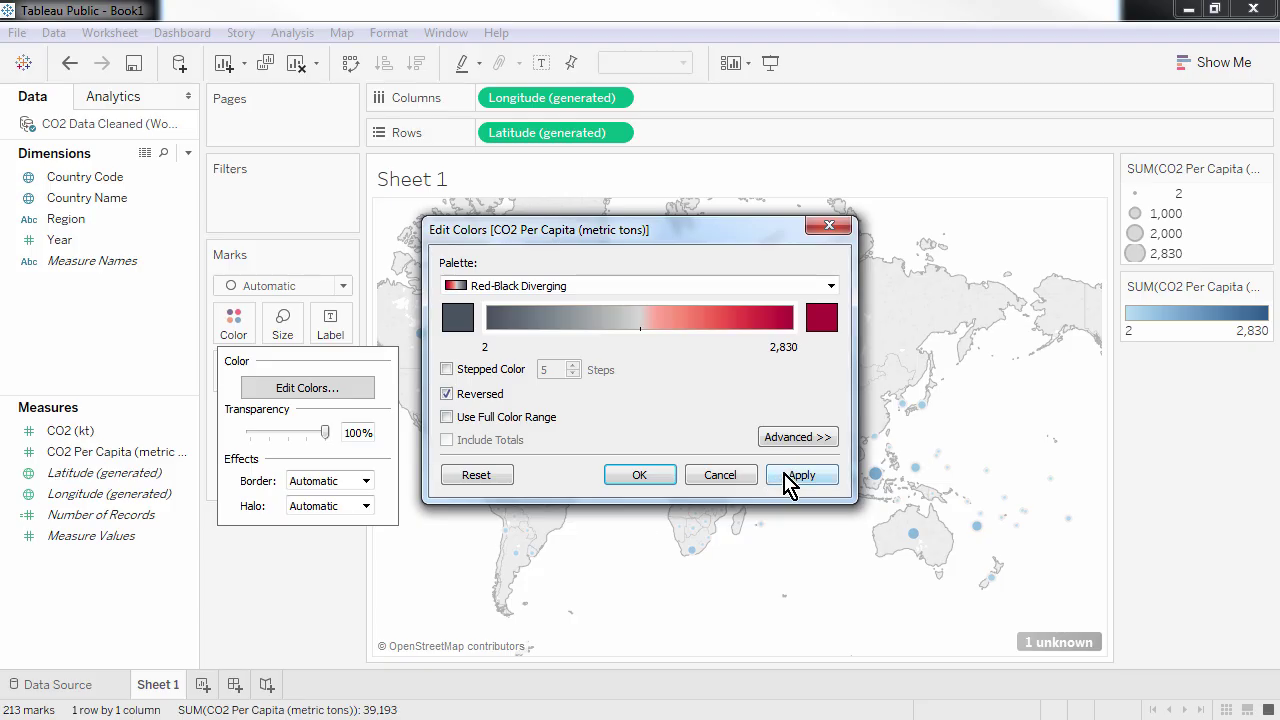
click(786, 478)
click(655, 479)
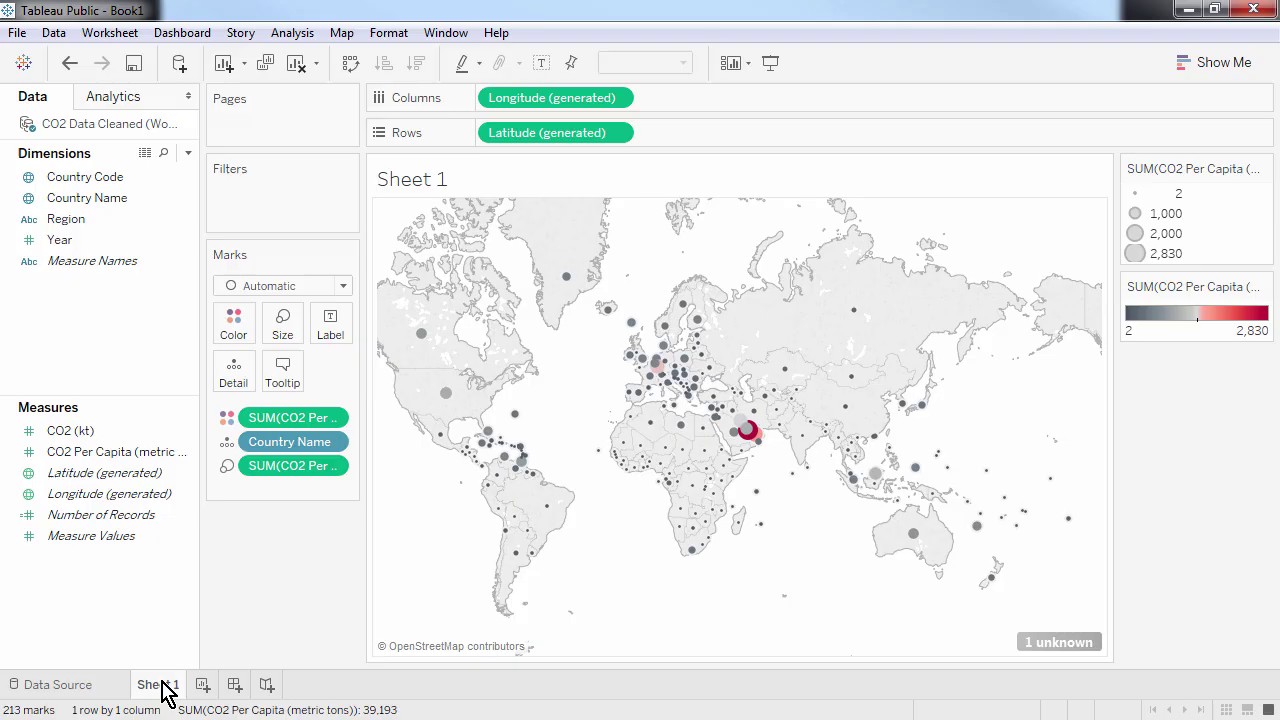
Rename Sheet 1 to 'CO2 per Capita' and add a new blank Sheet 2
right_click(163, 690)
click(225, 518)
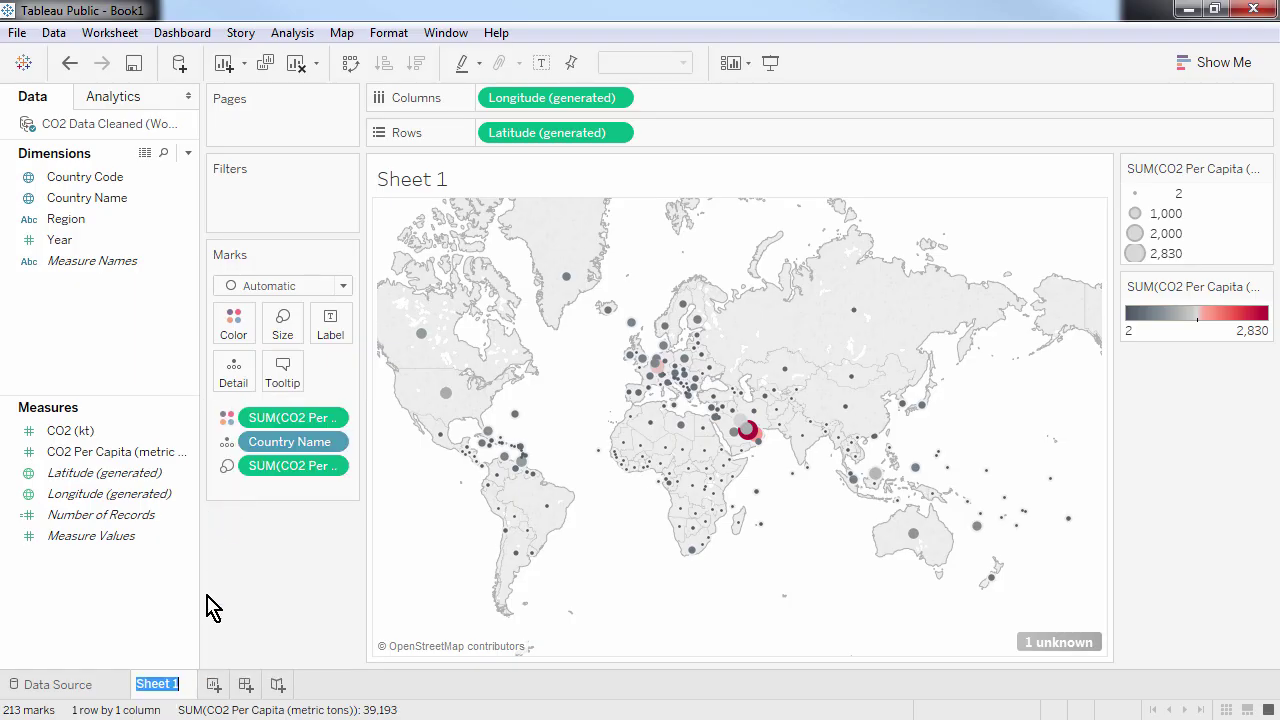
text(CO2 per Capita)
key(Return)
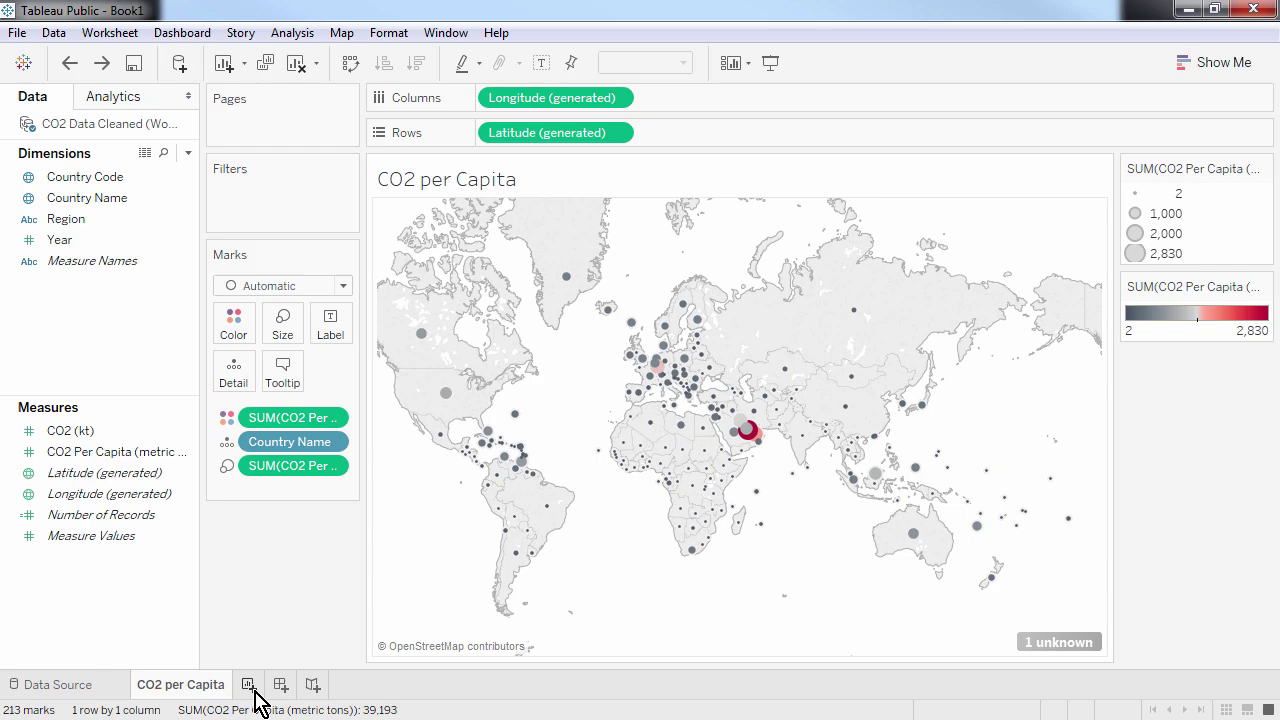
click(248, 686)
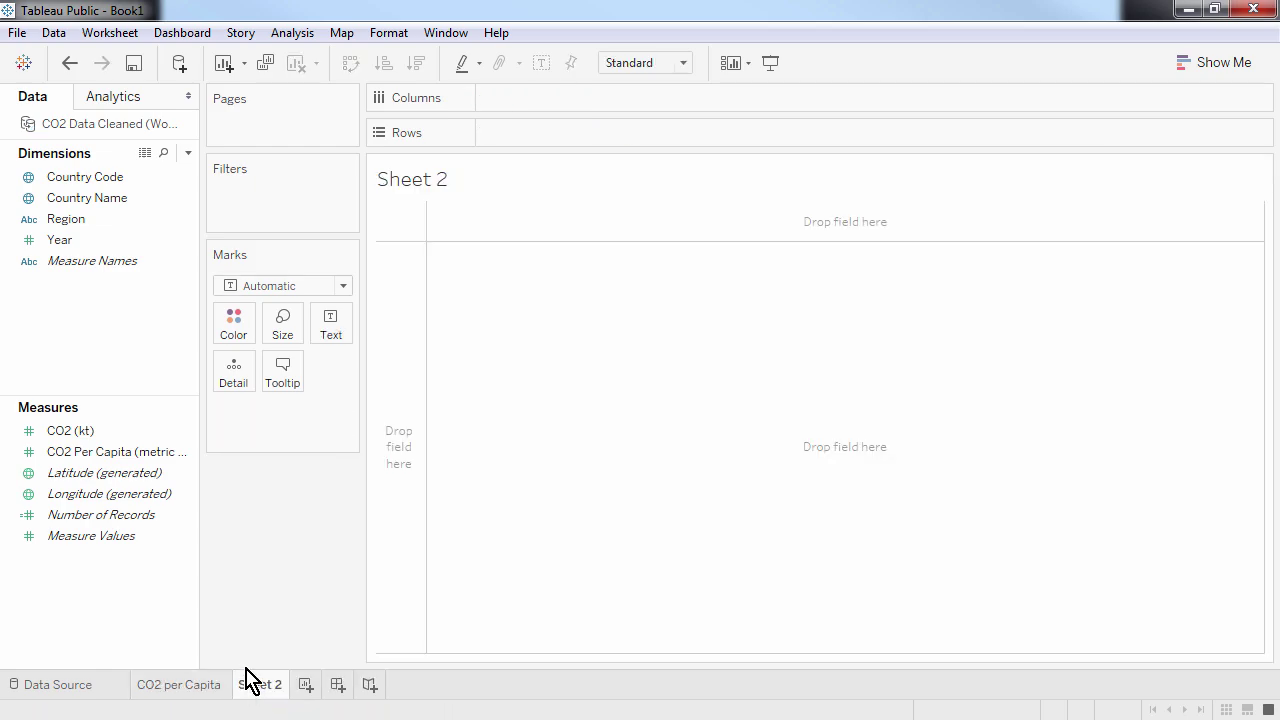
Put CO2 Per Capita on Rows and Year on Columns for a 1960–2011 line chart
double_click(137, 458)
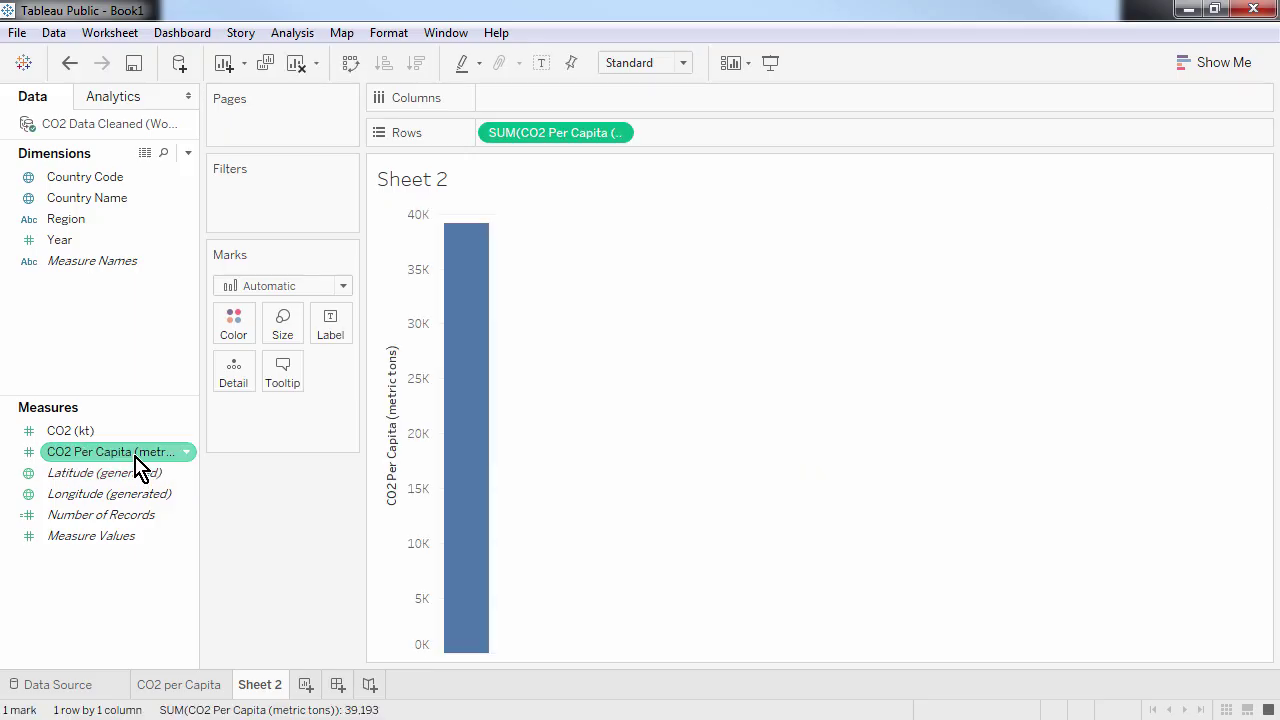
double_click(100, 242)
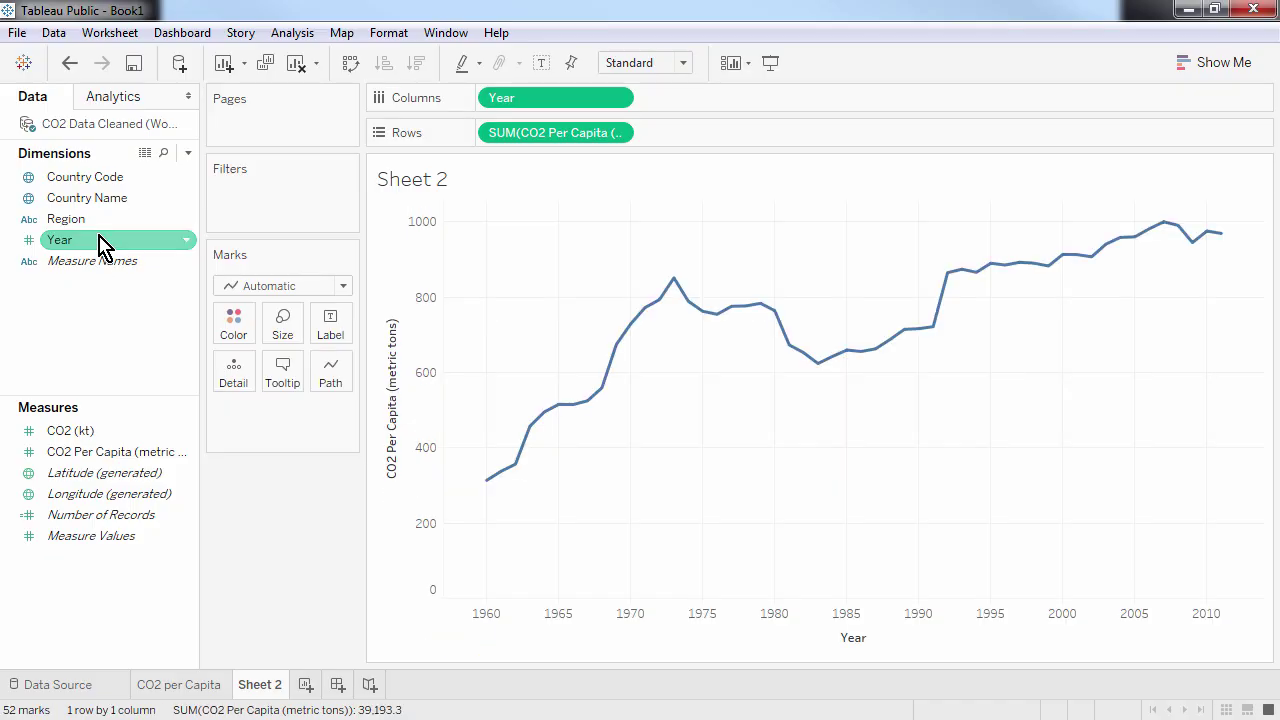
mouse_move(533, 485)
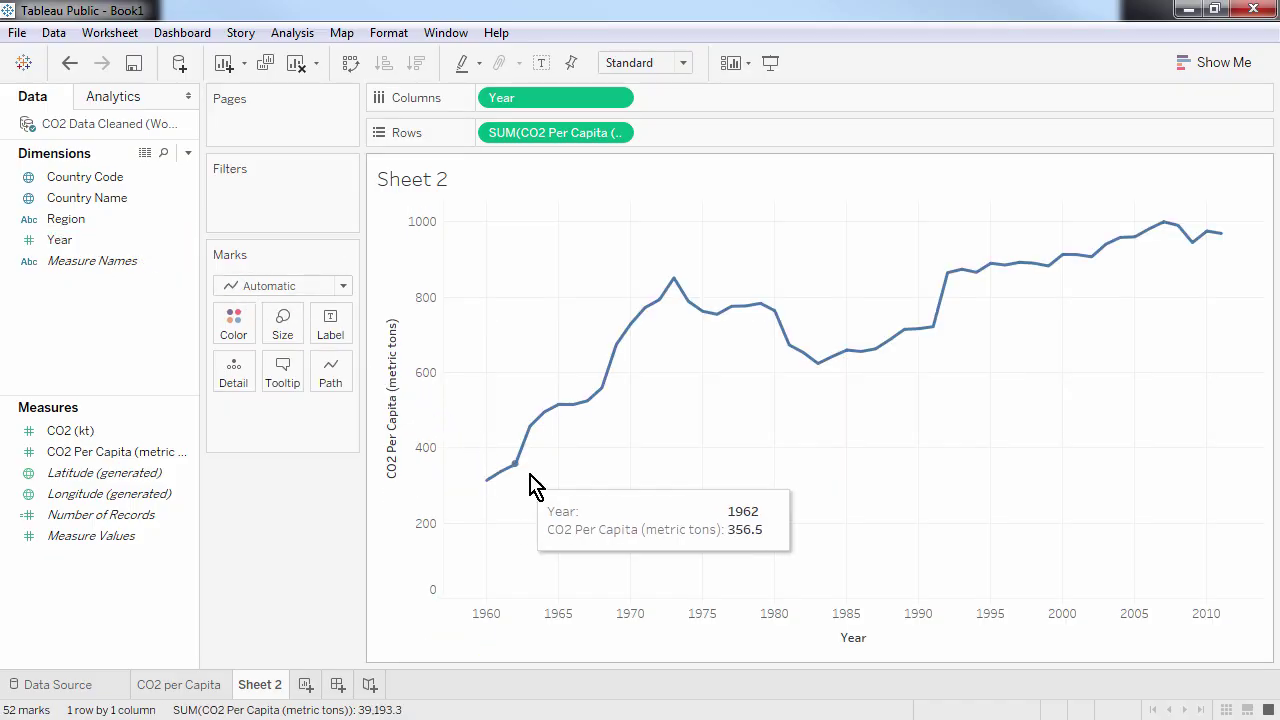
mouse_move(818, 378)
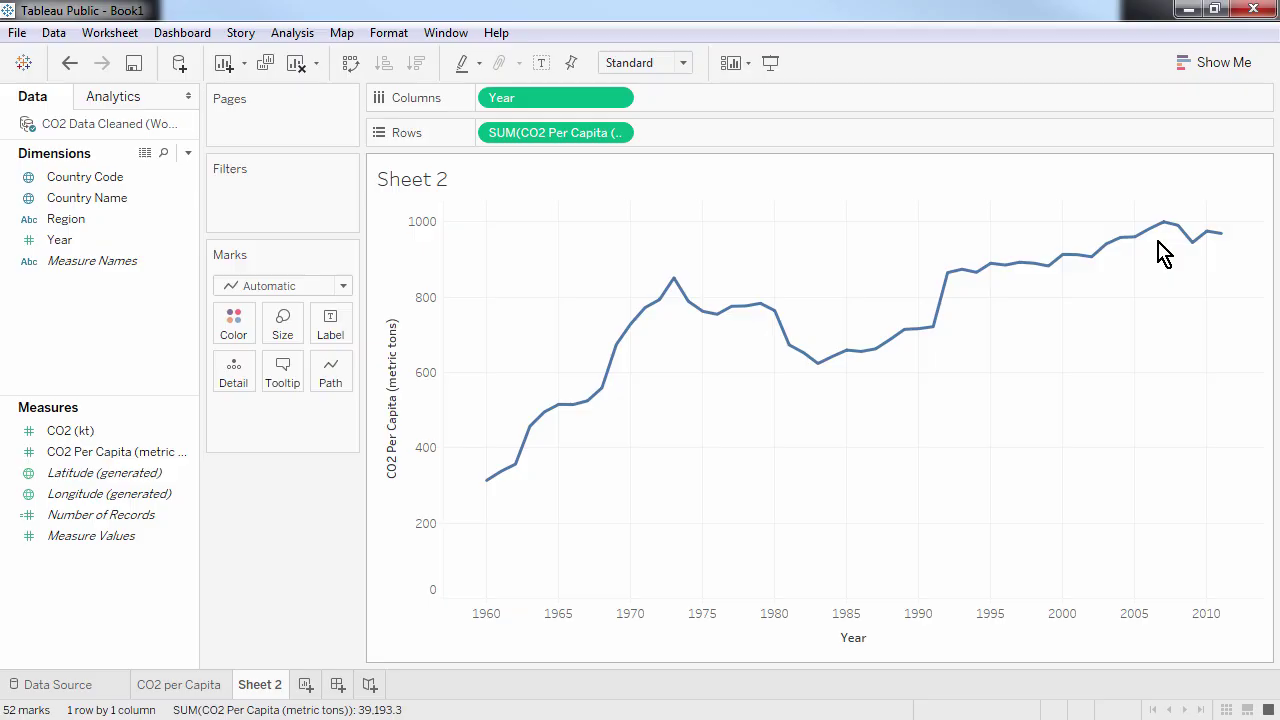
click(131, 220)
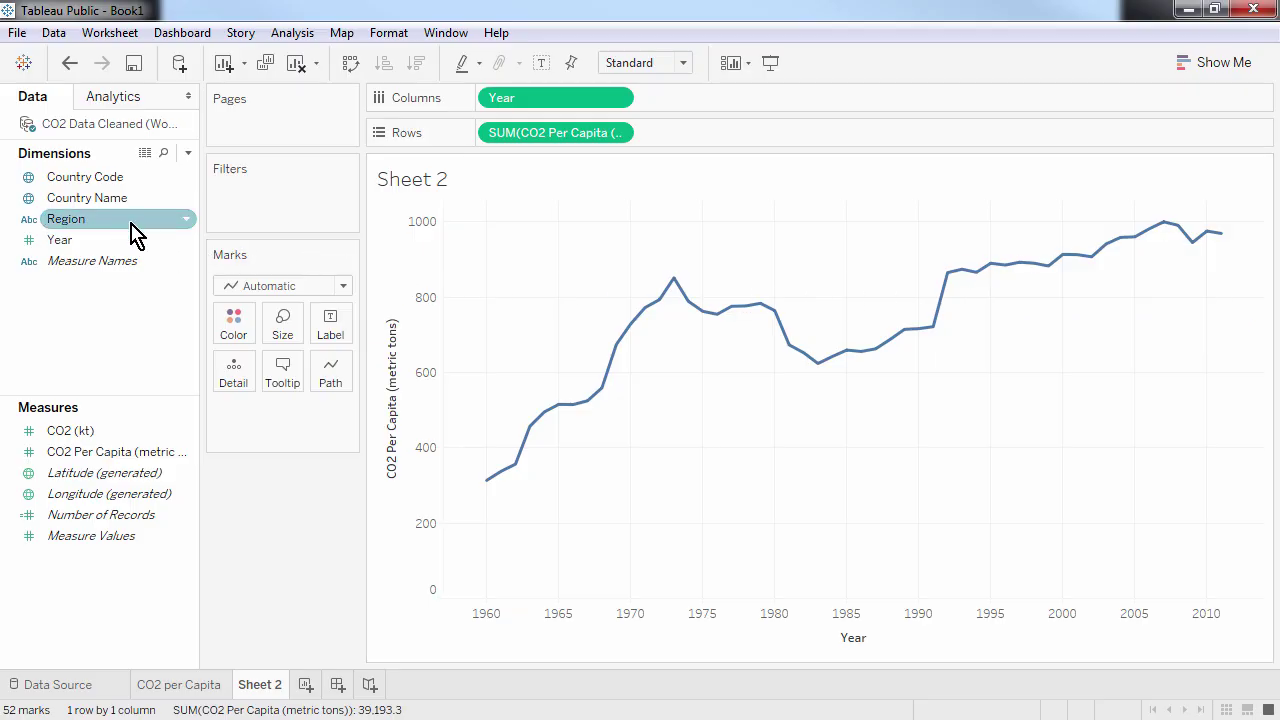
Add Country Name to Detail, then highlight the Qatar and Trinidad and Tobago lines
drag(115, 200, 567, 270)
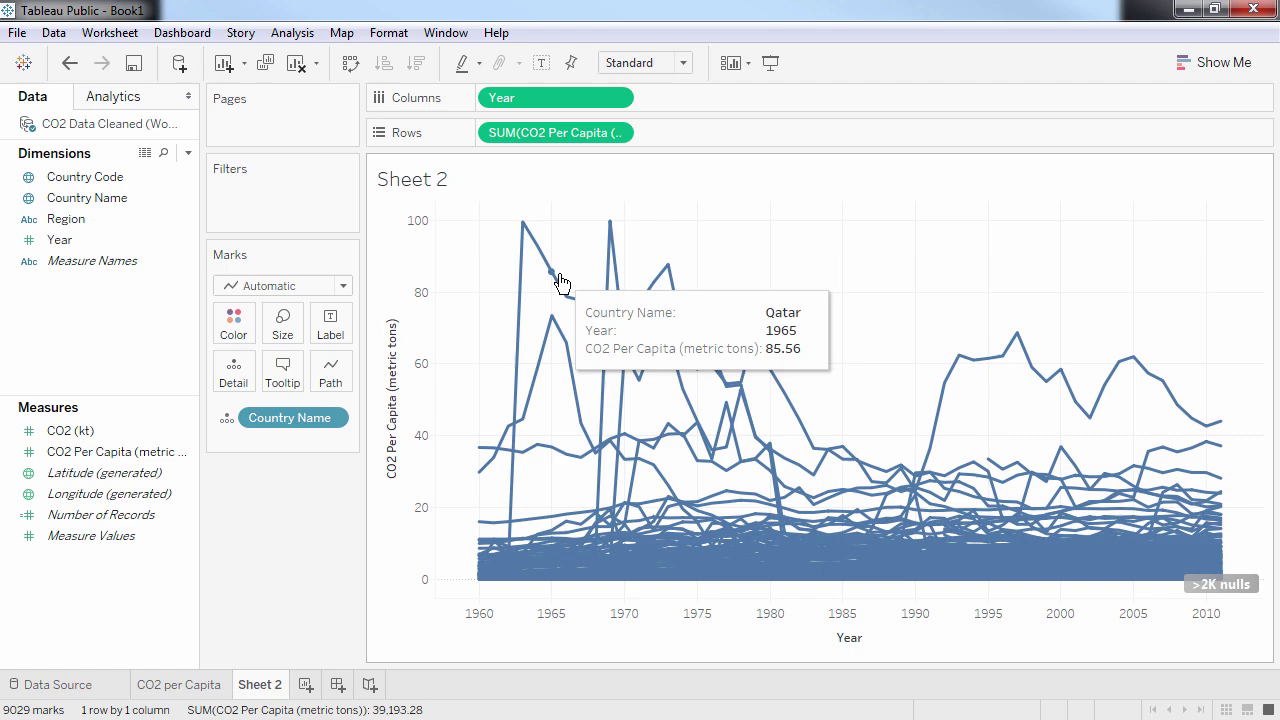
click(560, 280)
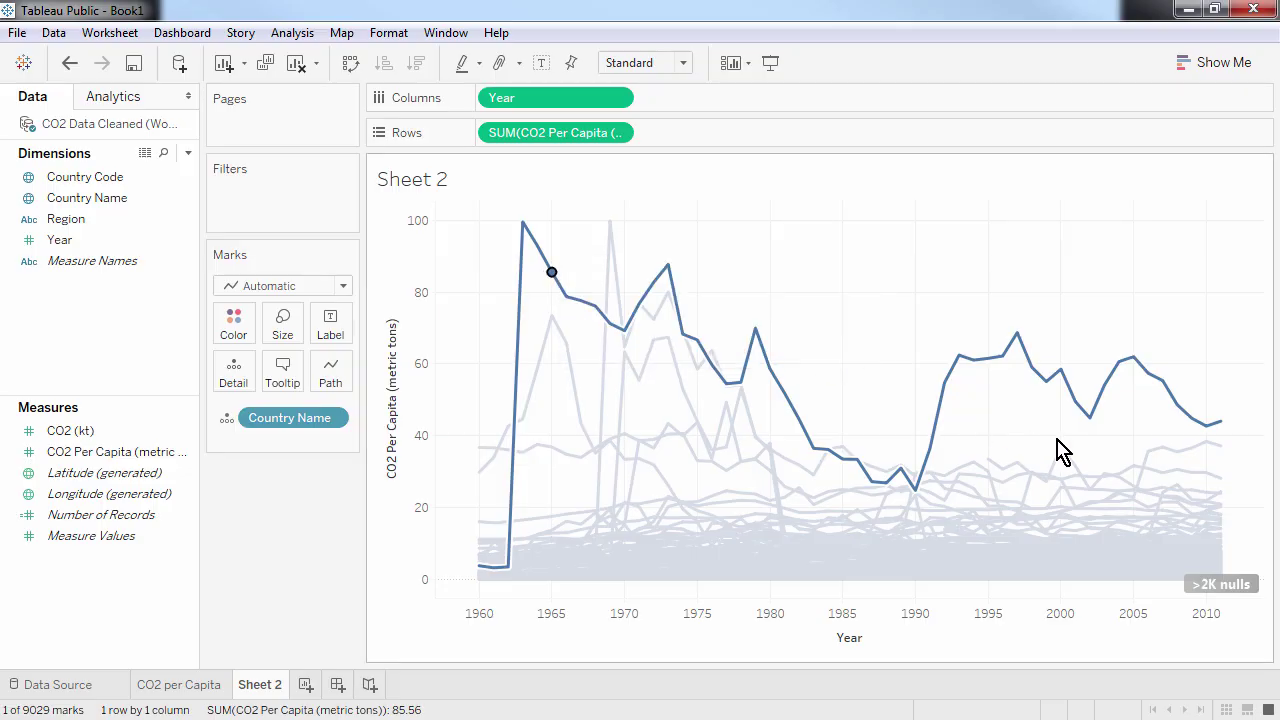
click(1171, 460)
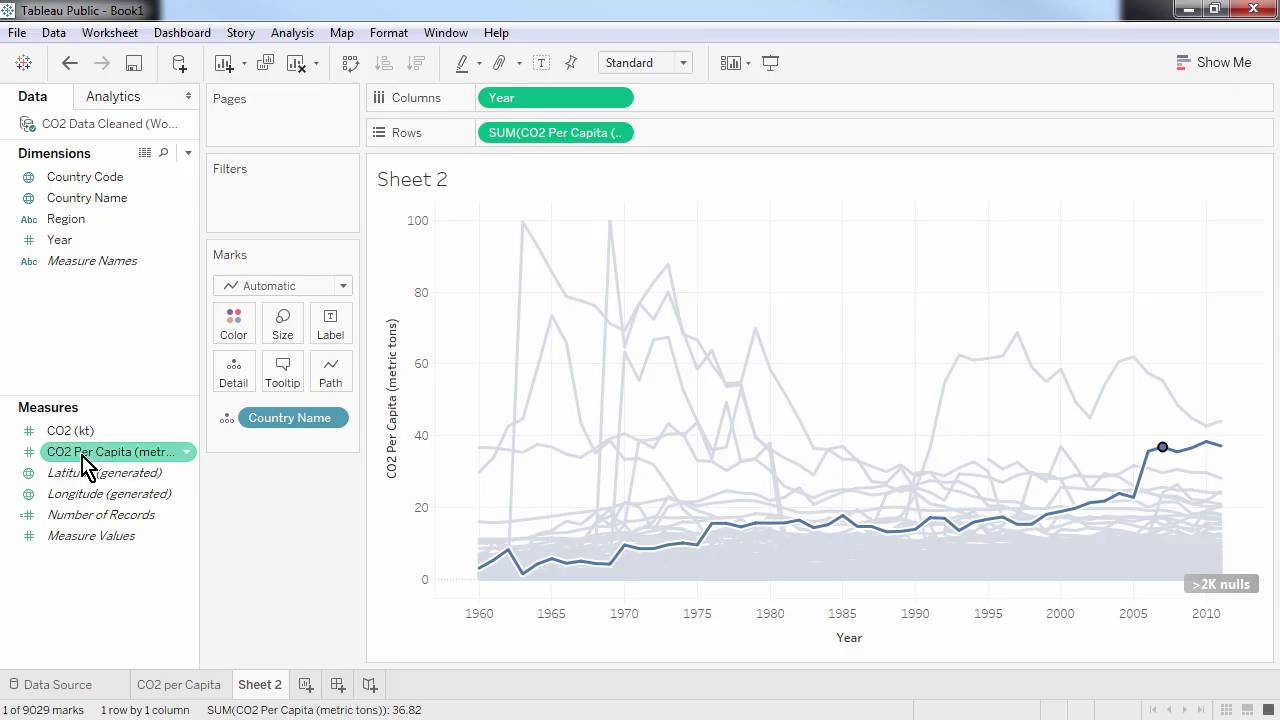
Colour the country lines by CO2 Per Capita with a reversed Red-Black Diverging palette
drag(90, 455, 234, 330)
click(234, 330)
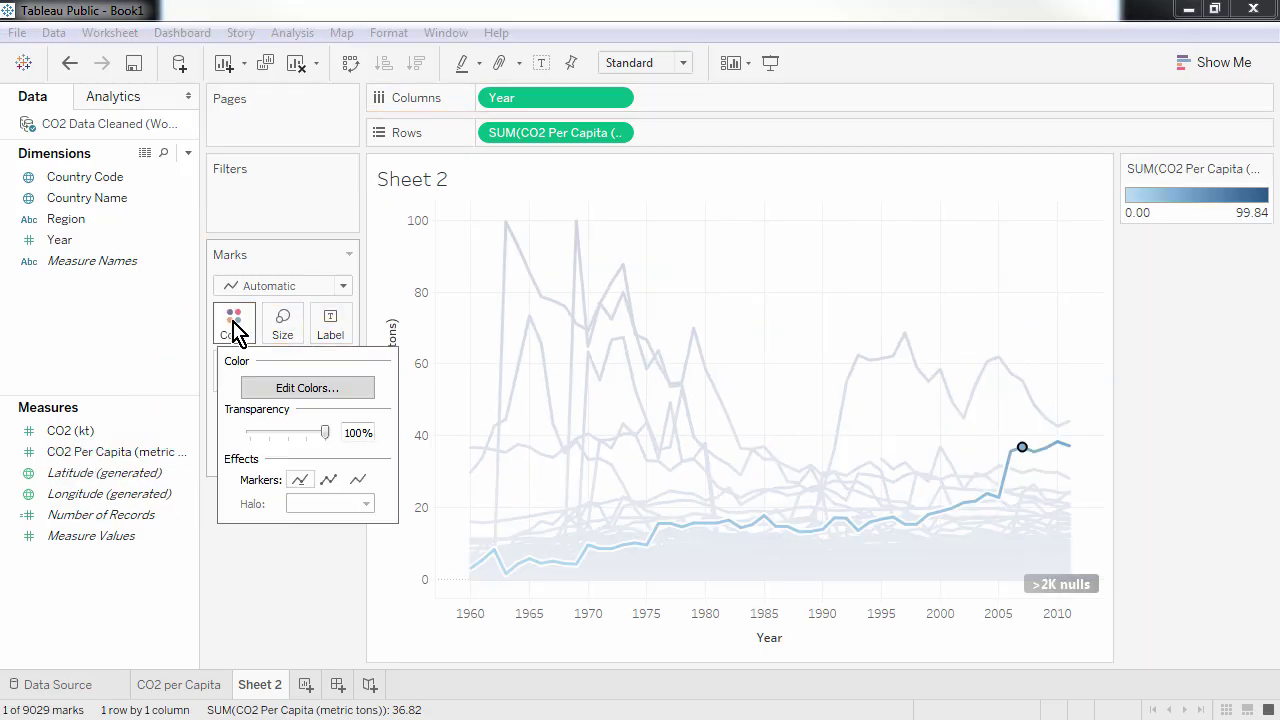
click(268, 388)
click(830, 286)
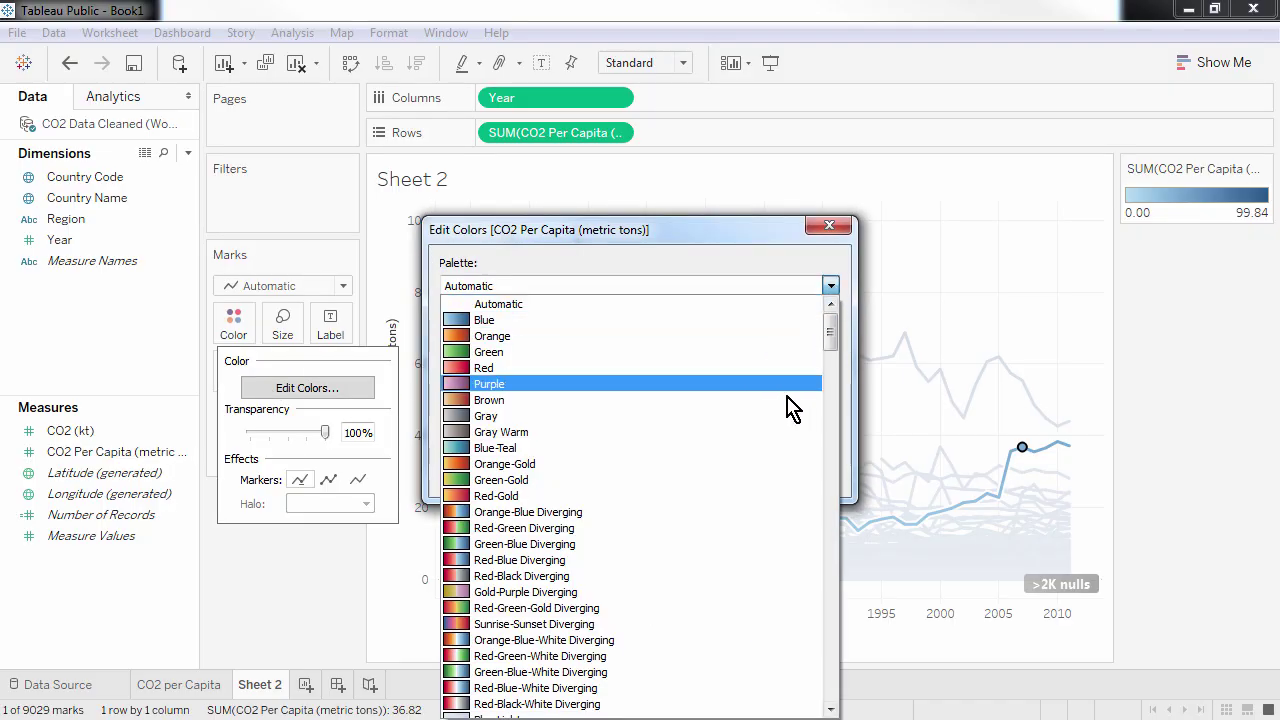
click(723, 578)
click(447, 395)
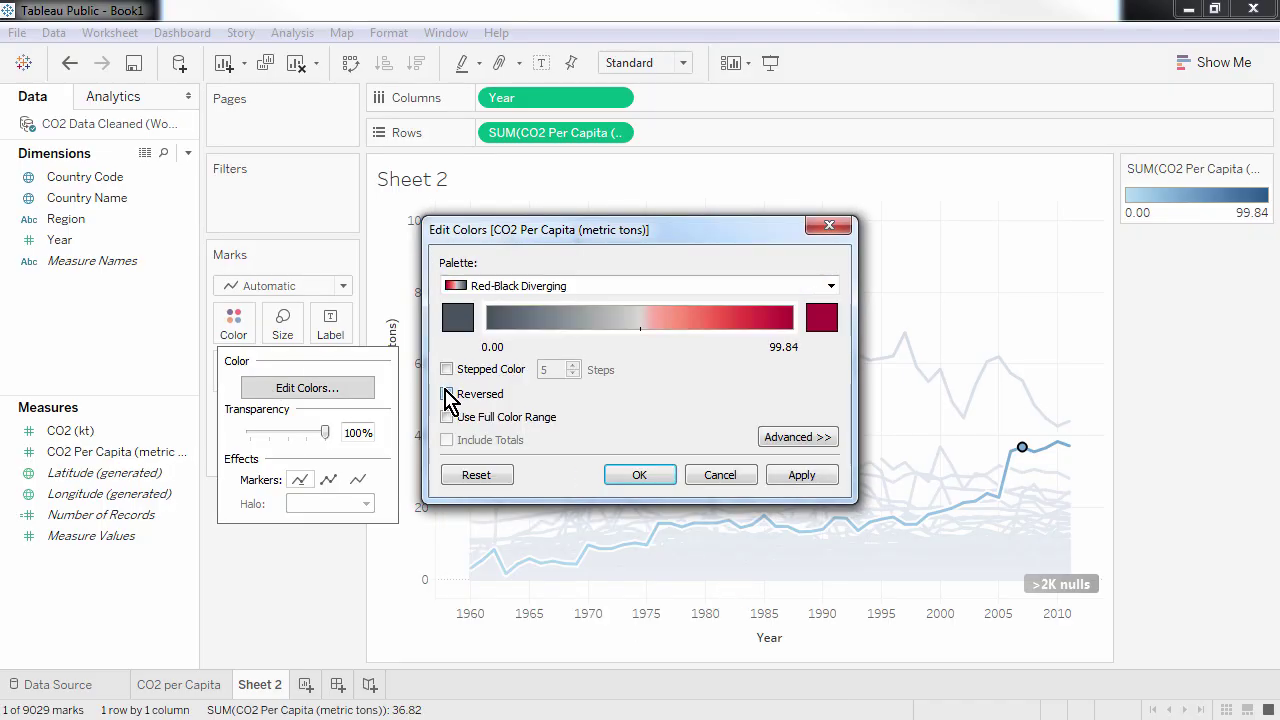
click(795, 478)
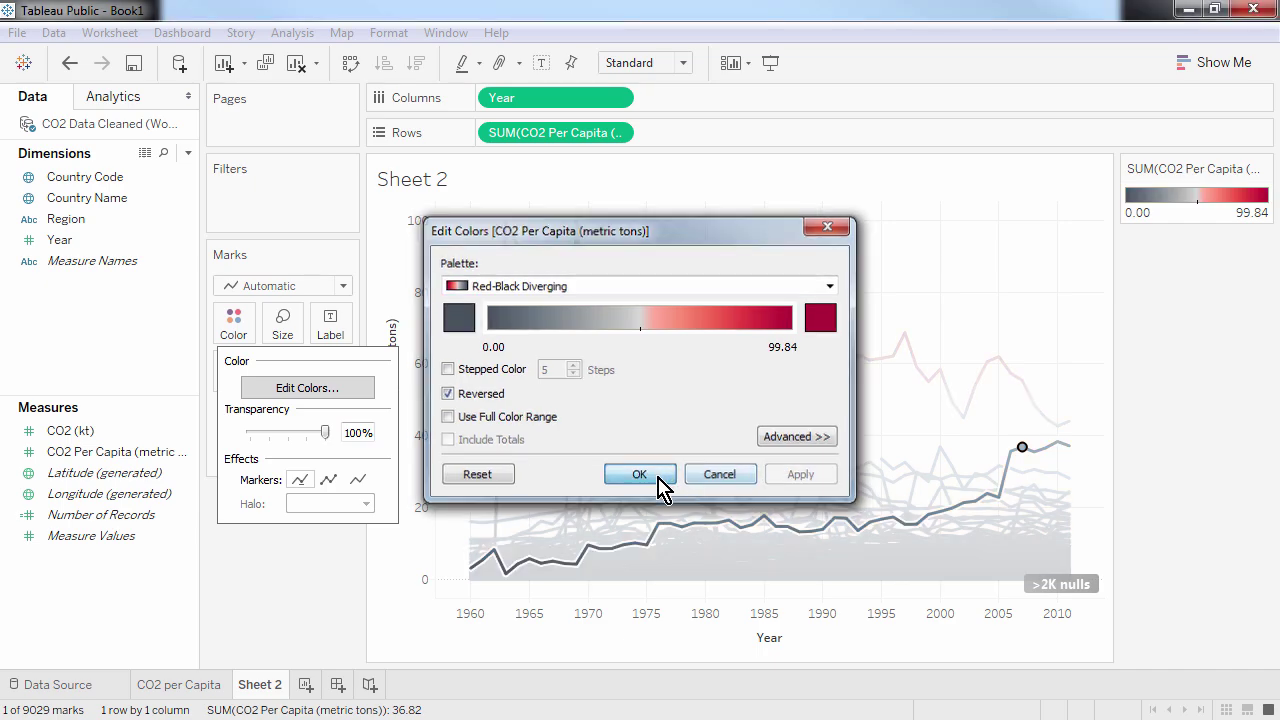
click(639, 476)
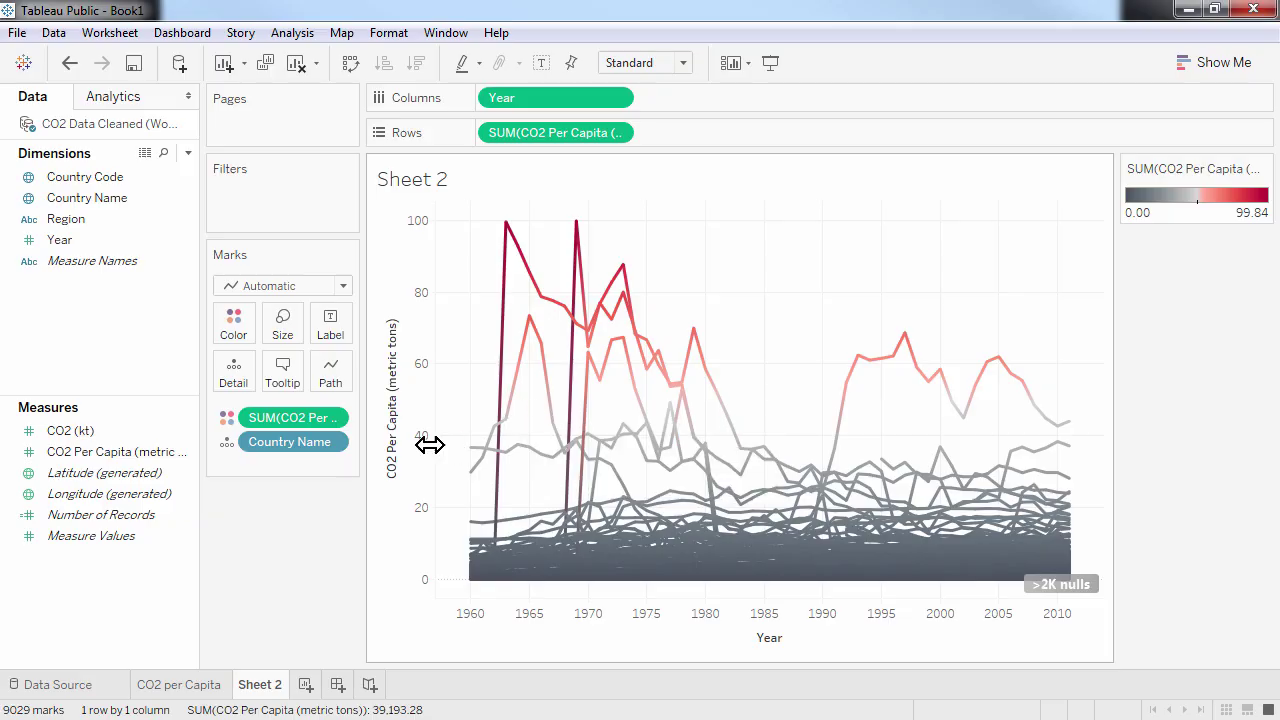
Rename Sheet 2 to 'CO2 Emission Changes Over Time' and create an empty Dashboard 1
right_click(259, 683)
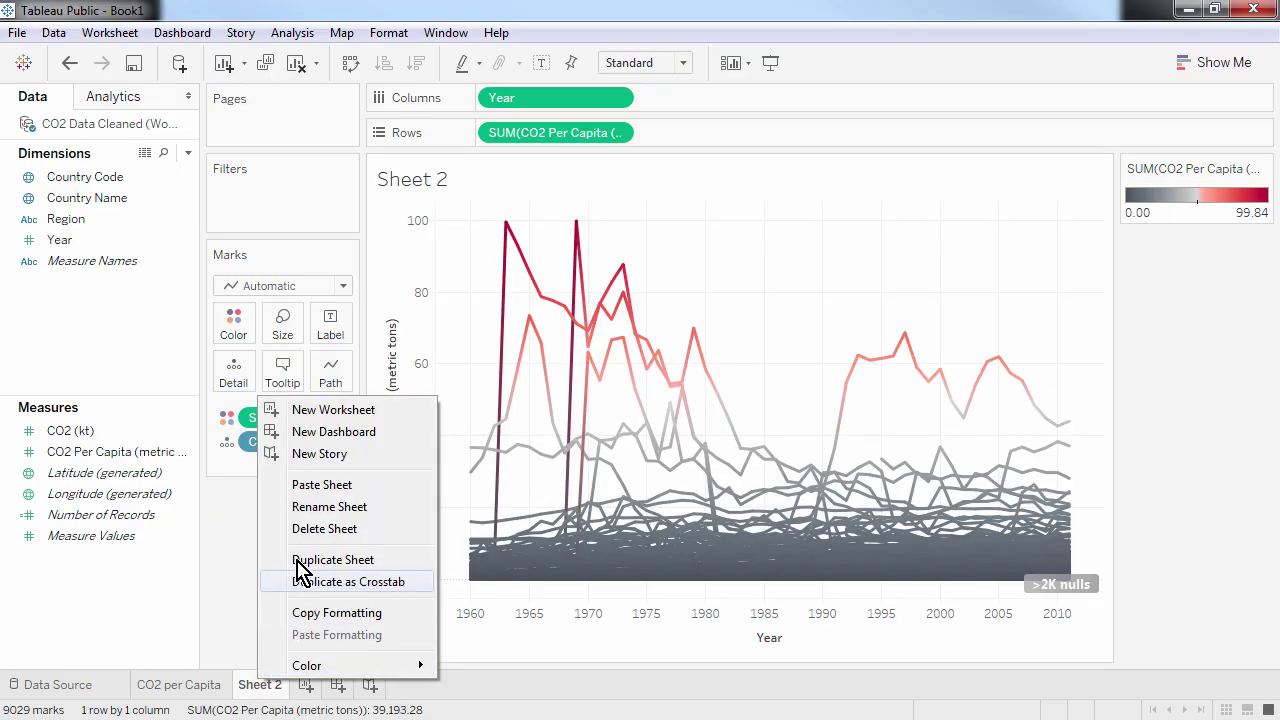
click(311, 512)
text(CO2 Emission Changes Over Time)
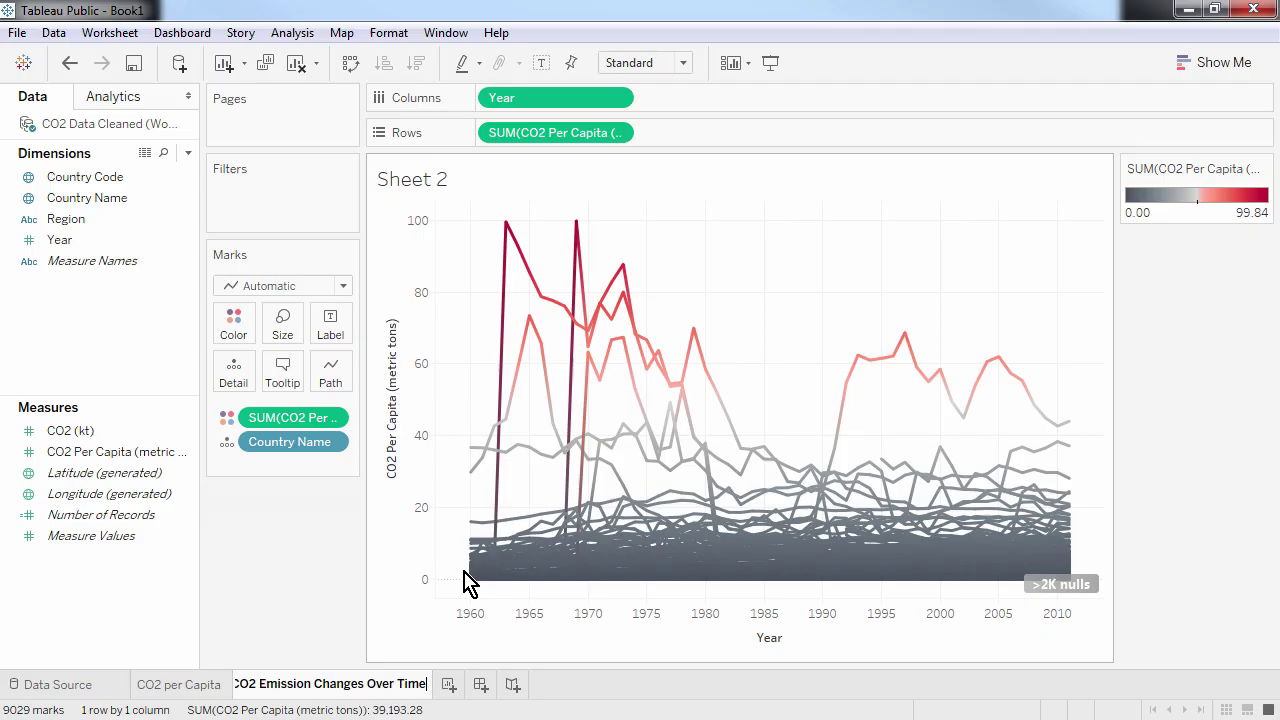
click(481, 690)
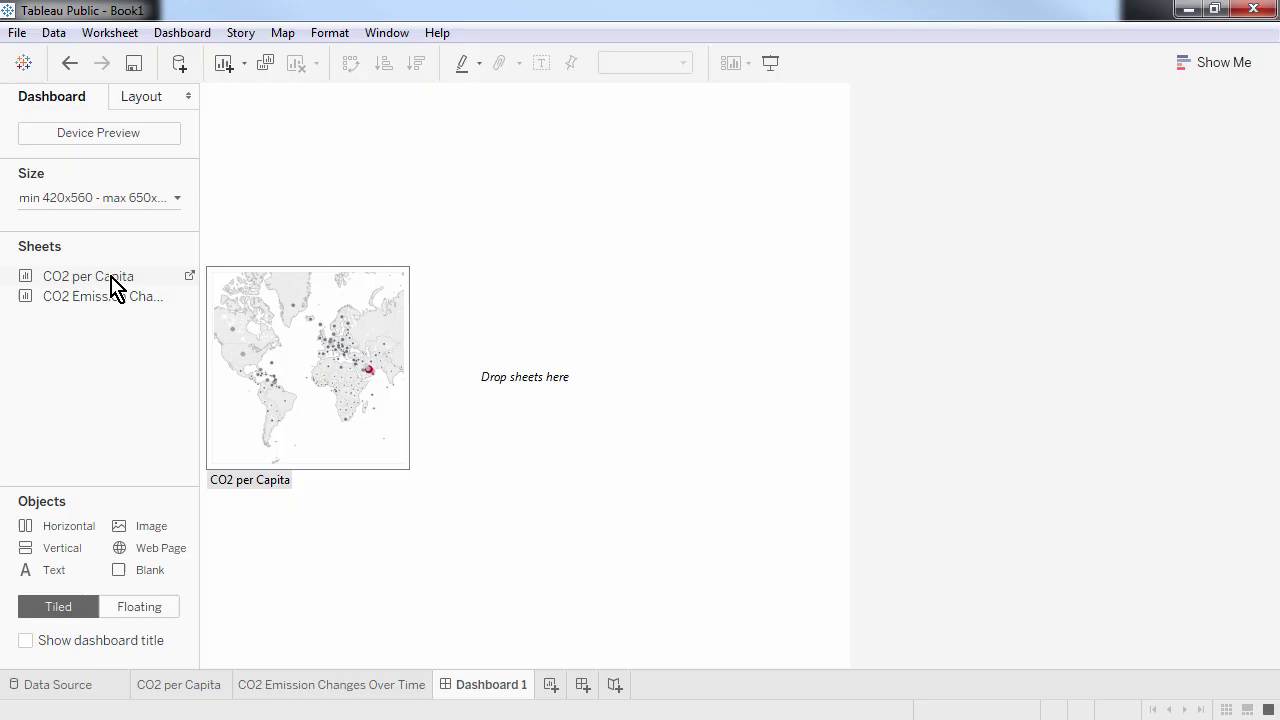
Place the CO2 per Capita map atop Dashboard 1 and the emissions line chart below it
drag(112, 284, 265, 264)
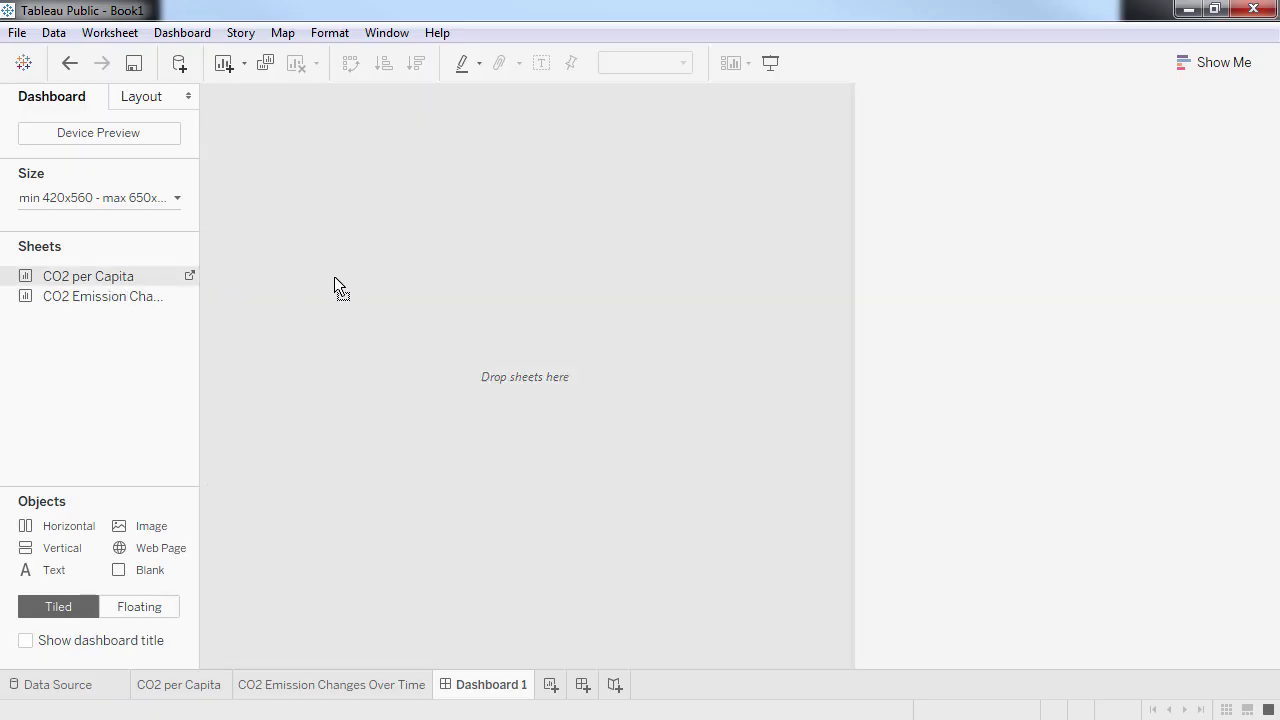
drag(334, 278, 334, 278)
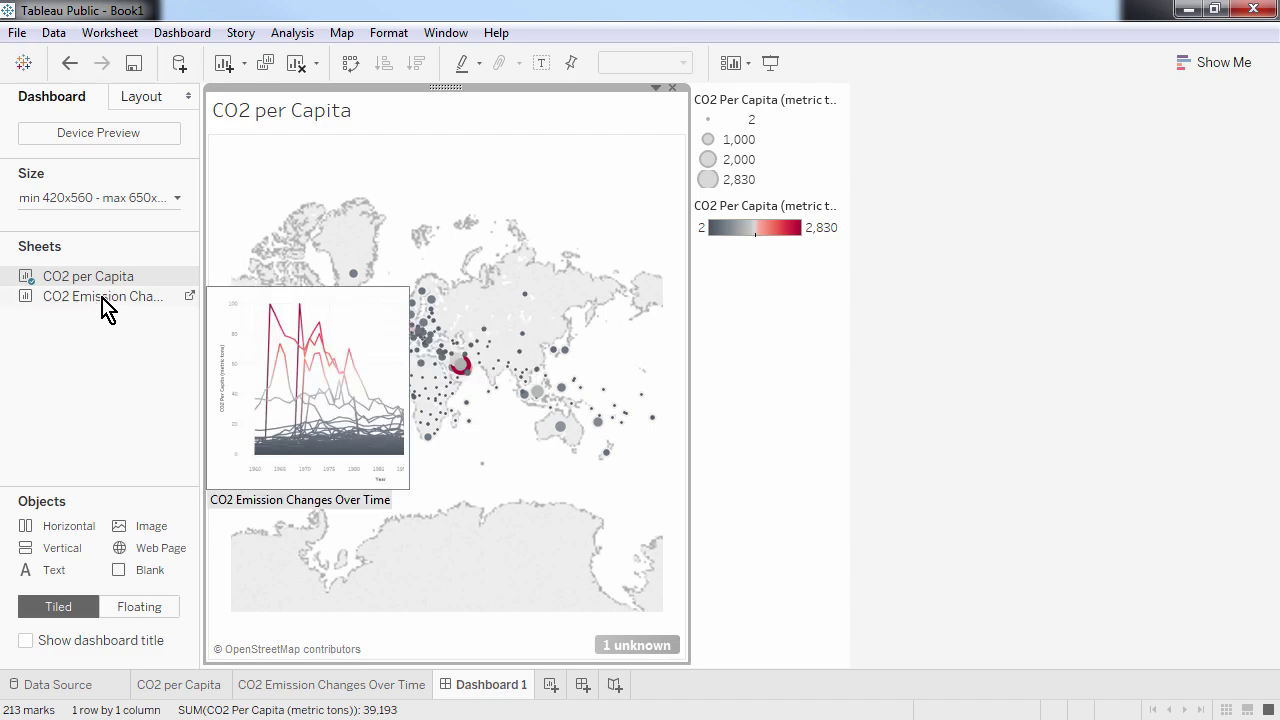
drag(106, 304, 240, 416)
drag(321, 455, 437, 464)
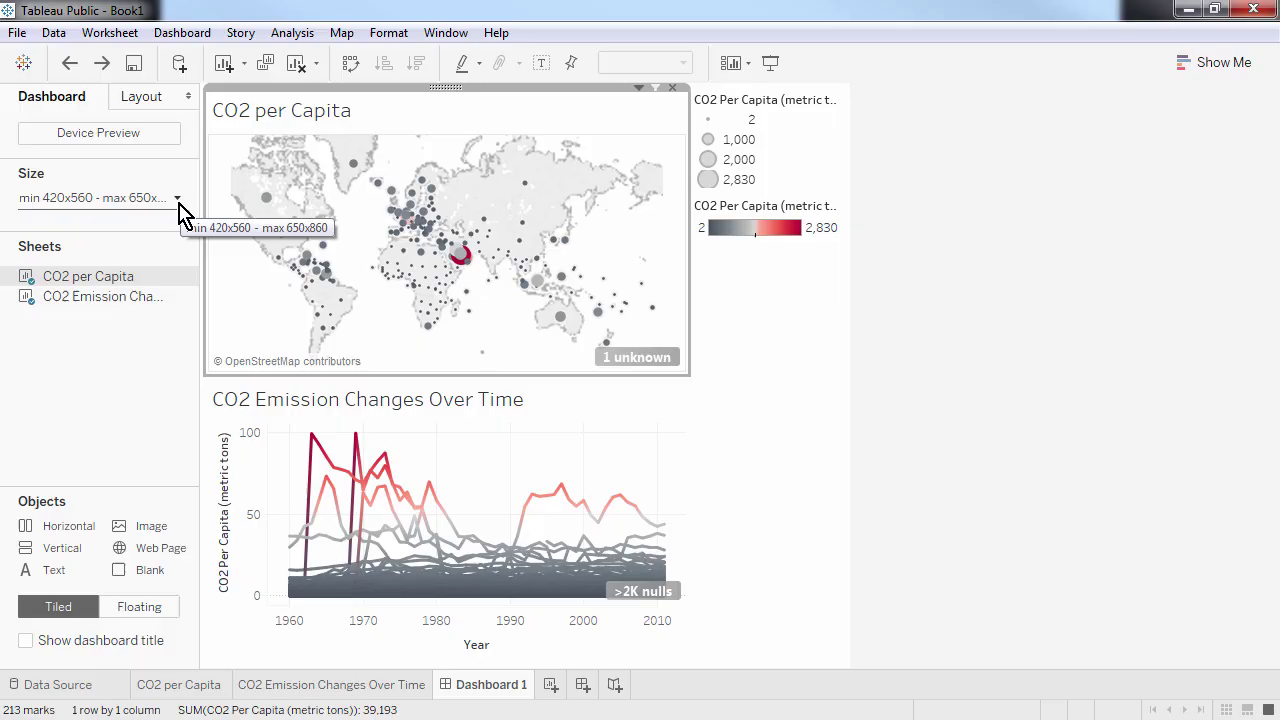
Delete the size and colour legends, then set the map as a filter for the line chart
click(785, 140)
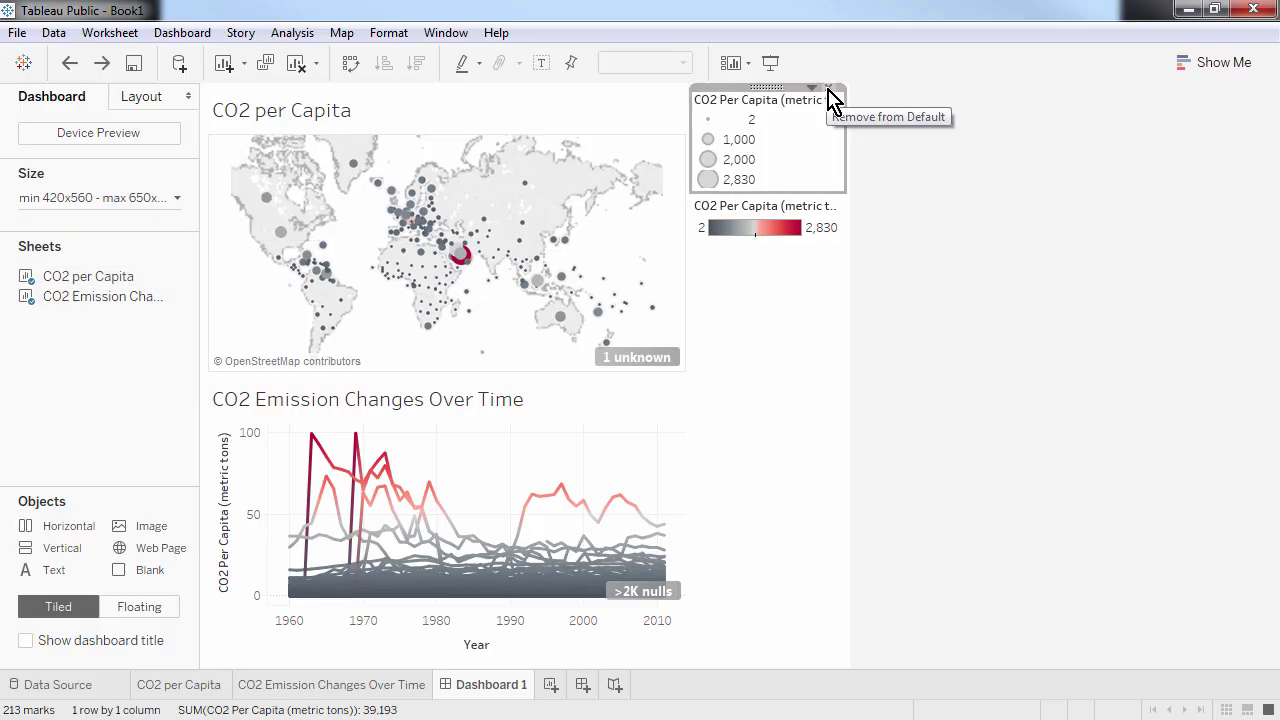
click(828, 88)
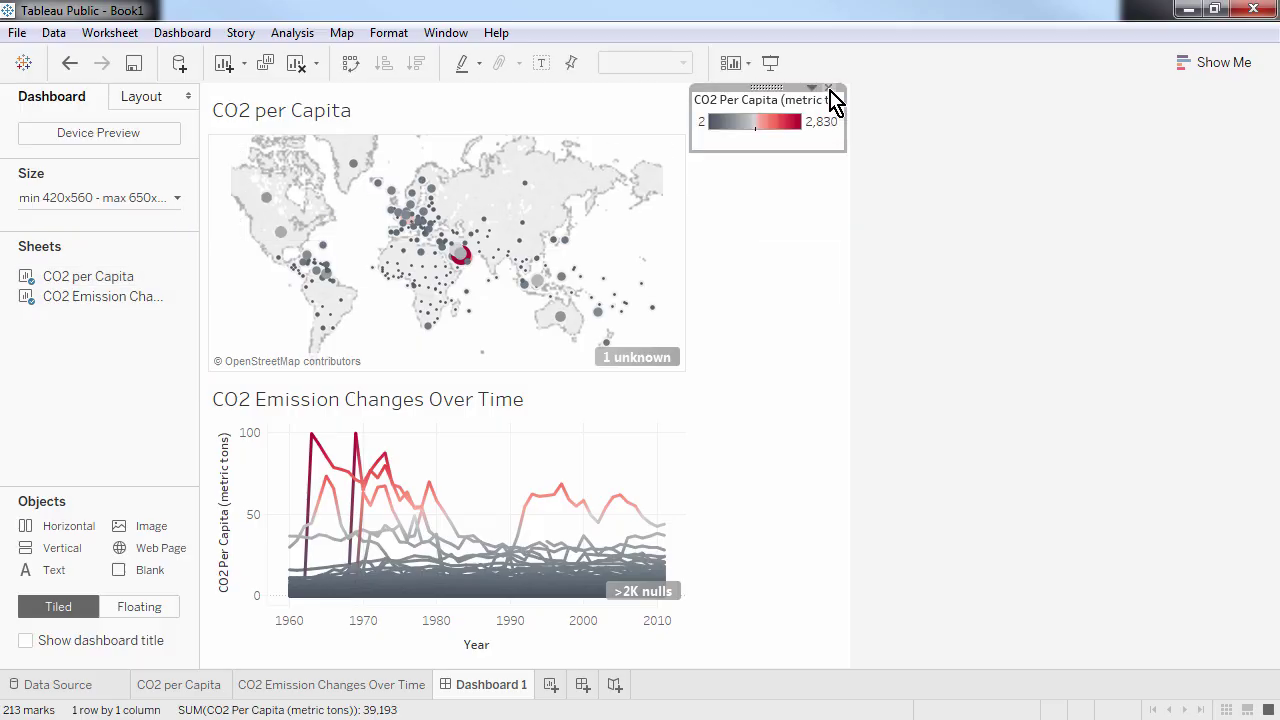
click(828, 88)
click(778, 155)
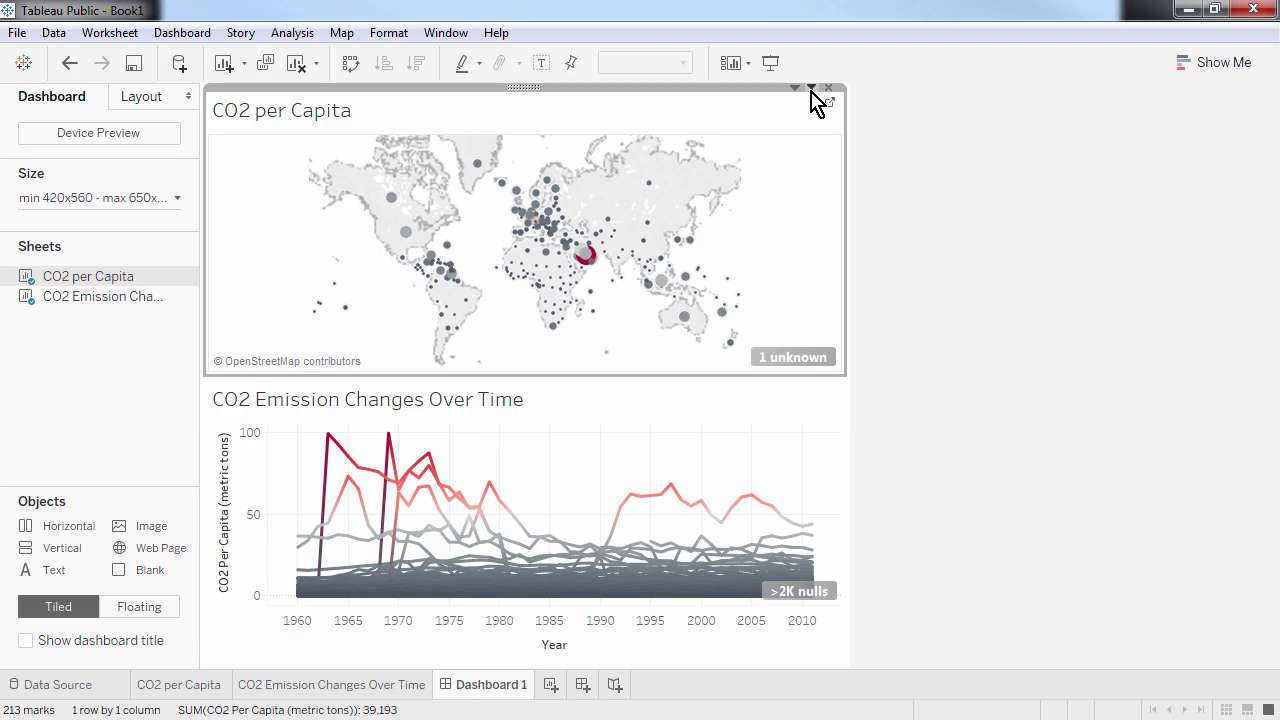
click(586, 255)
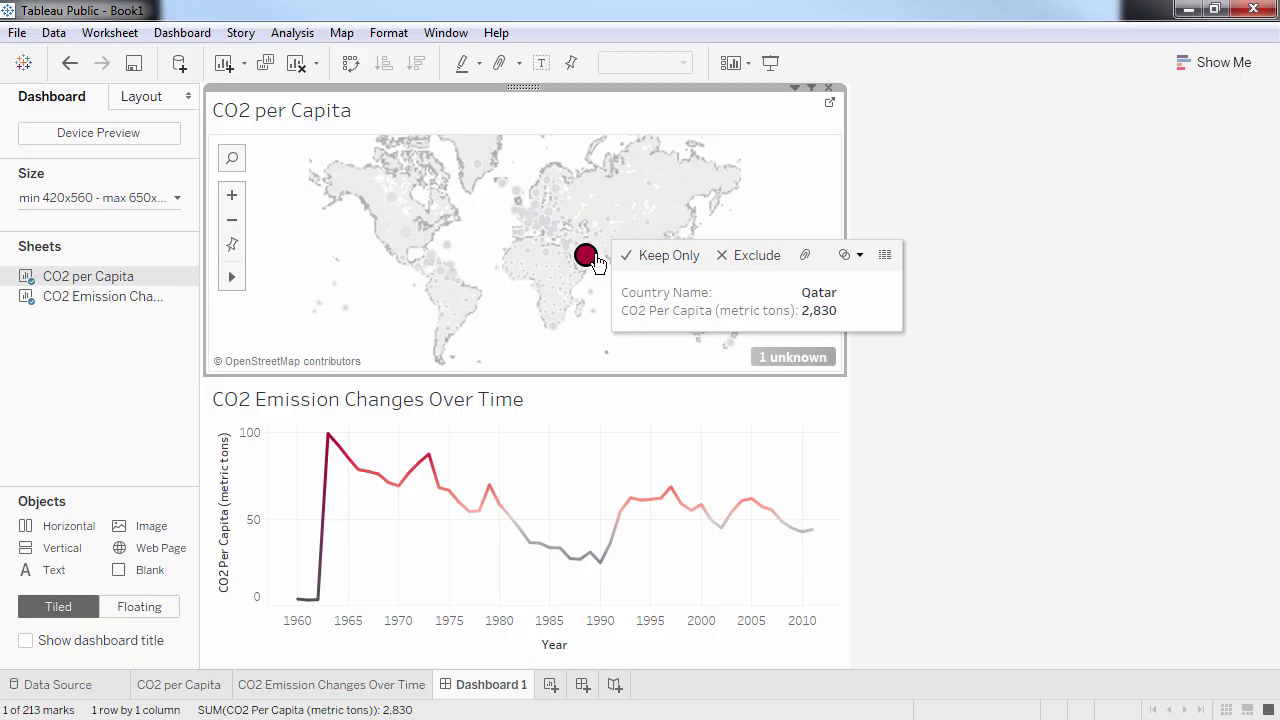
click(590, 257)
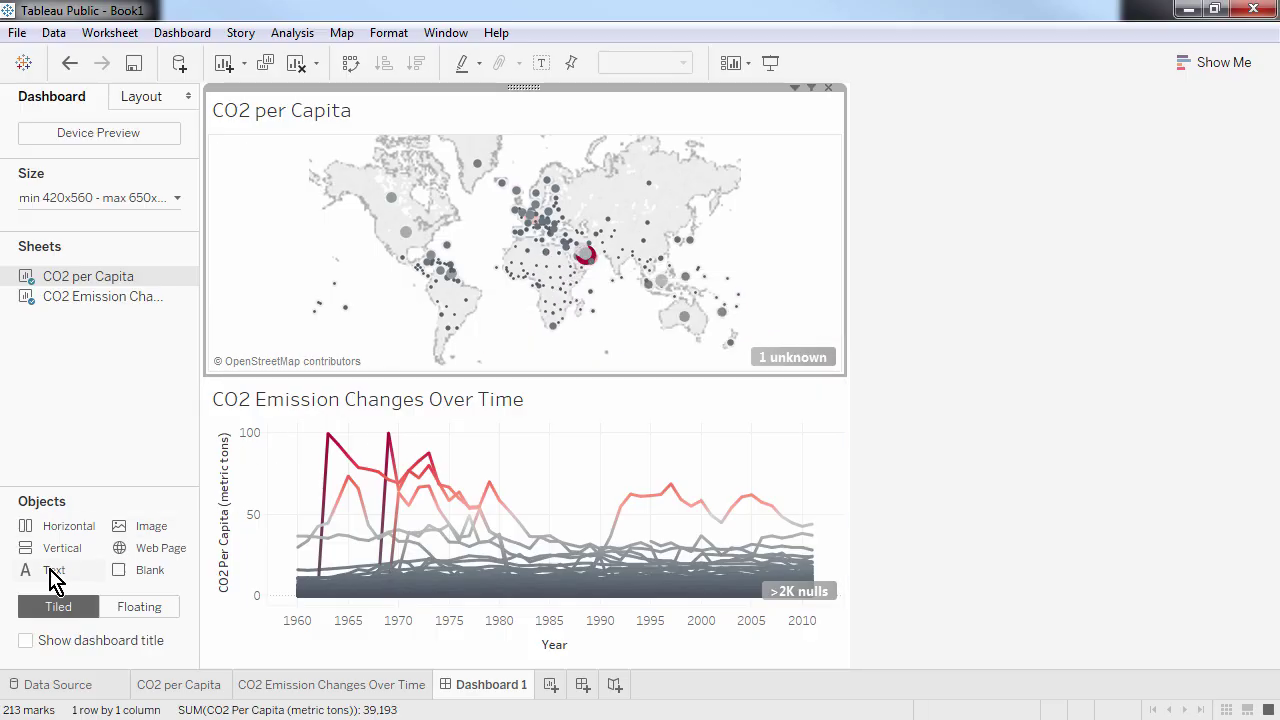
Add a text heading 'Which country has the highest CO2 emissions per capita?' with subtitle, shrunk compact above the map
drag(55, 570, 562, 85)
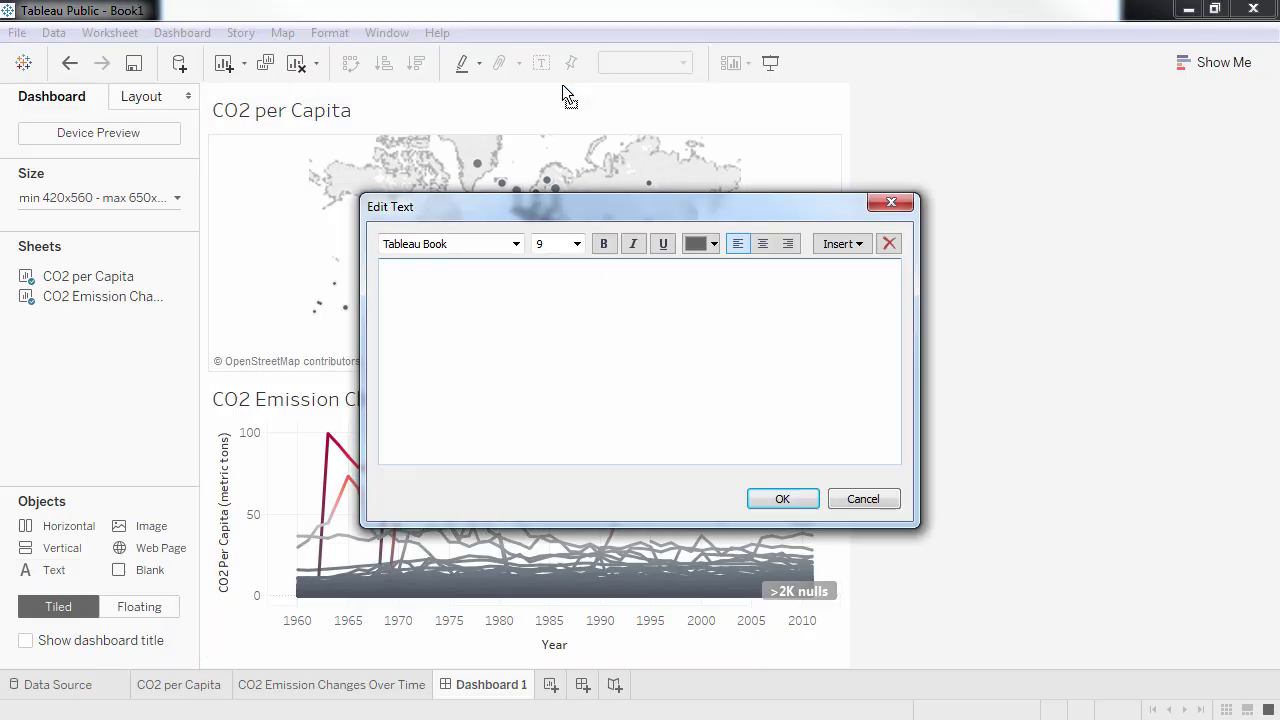
text(Which country has the highest CO2 emissions per capita? Are the rates recreasing?)
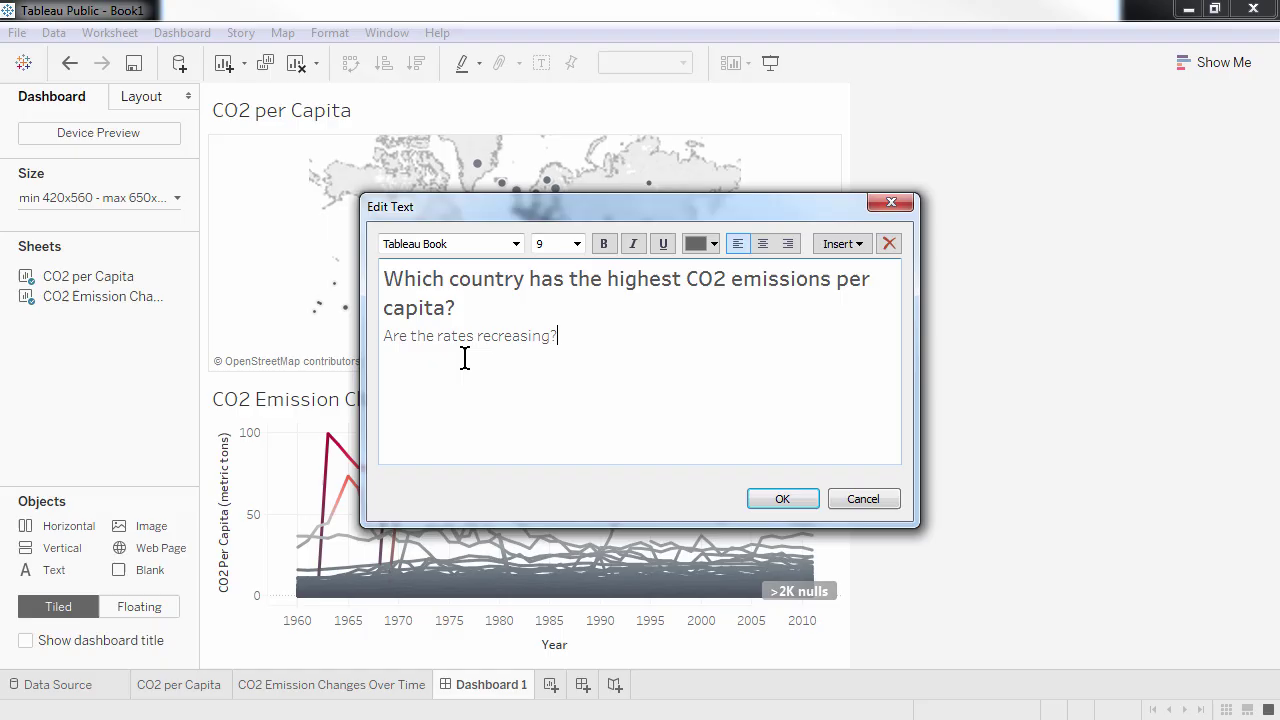
click(782, 499)
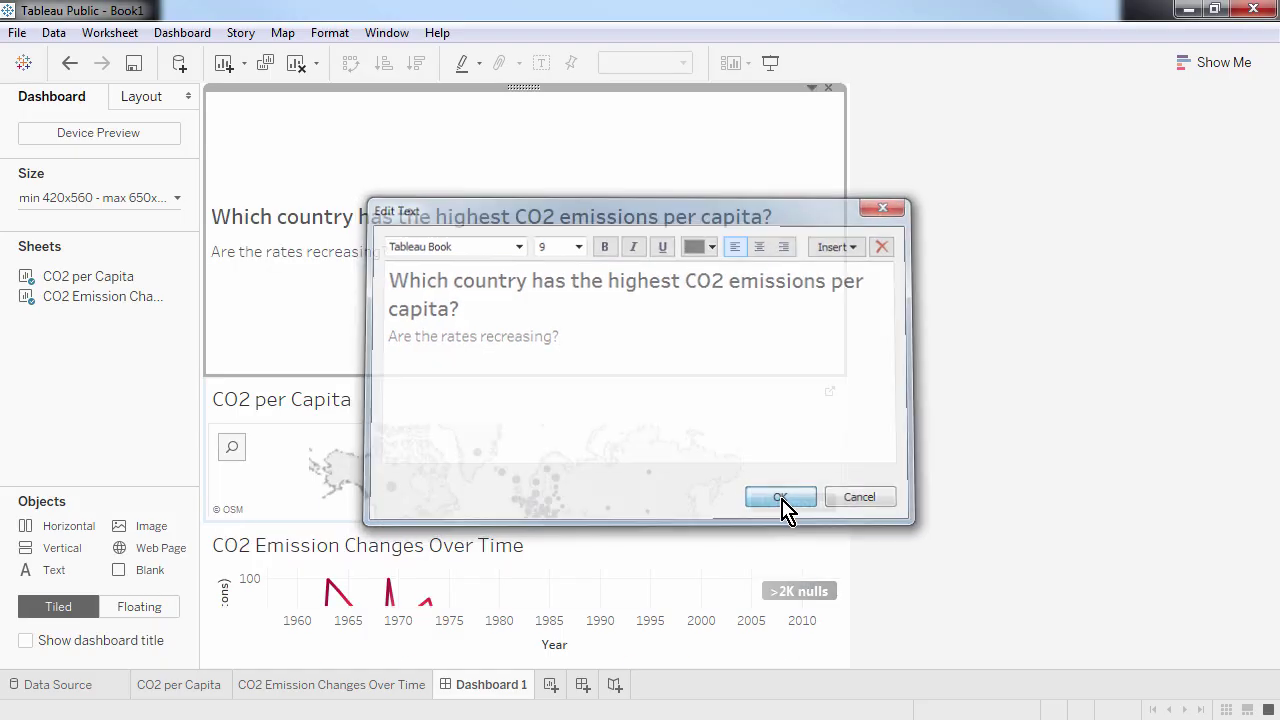
drag(649, 377, 669, 144)
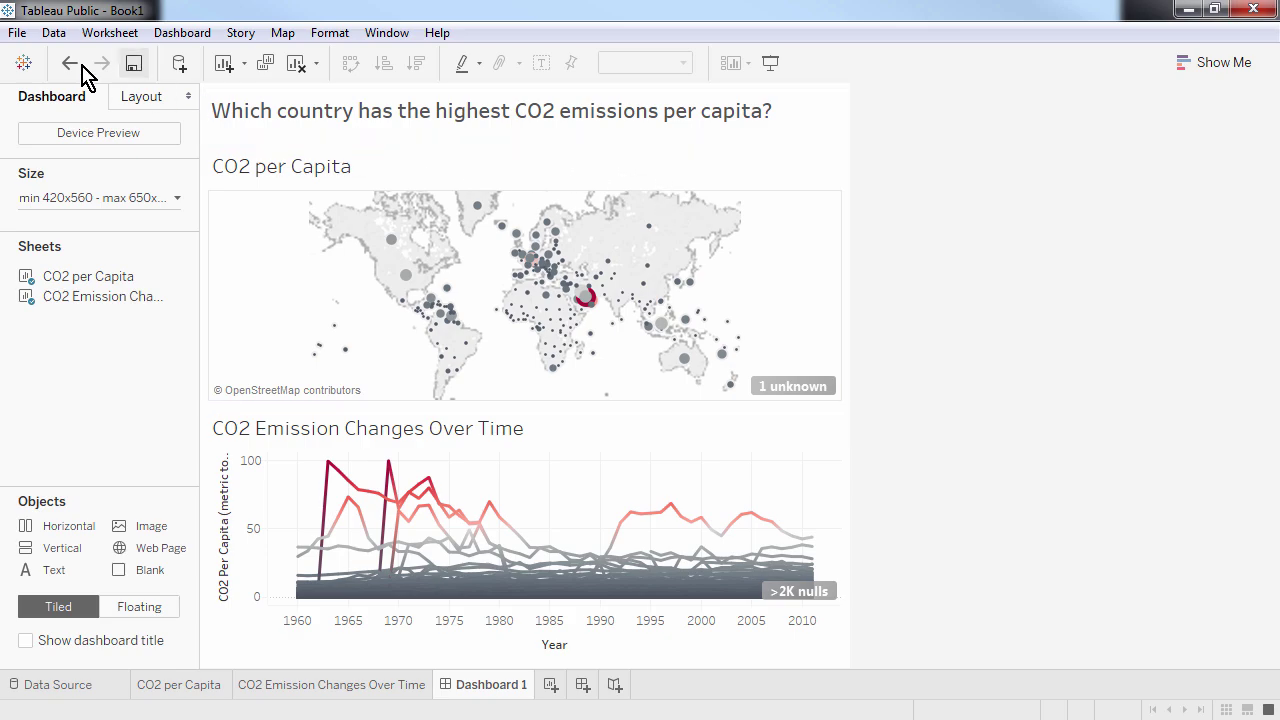
Start Save to Tableau Public As and sign in with the account password
click(17, 32)
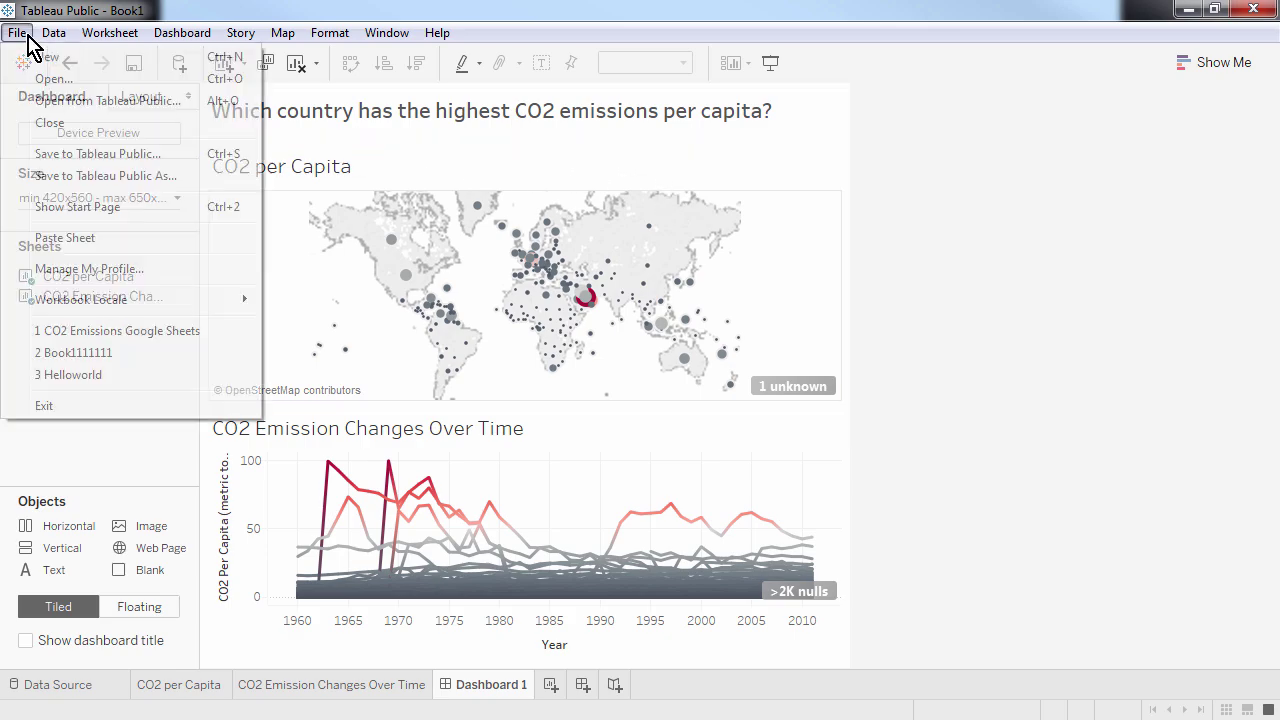
click(60, 176)
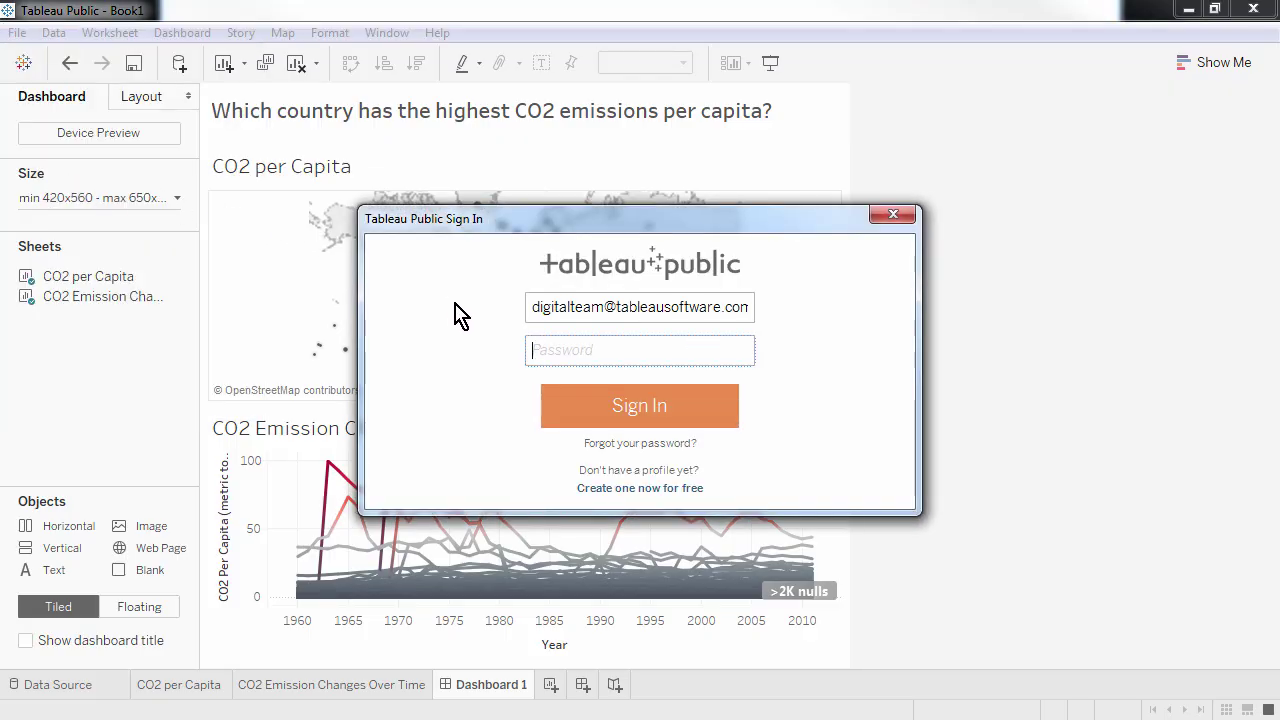
click(543, 355)
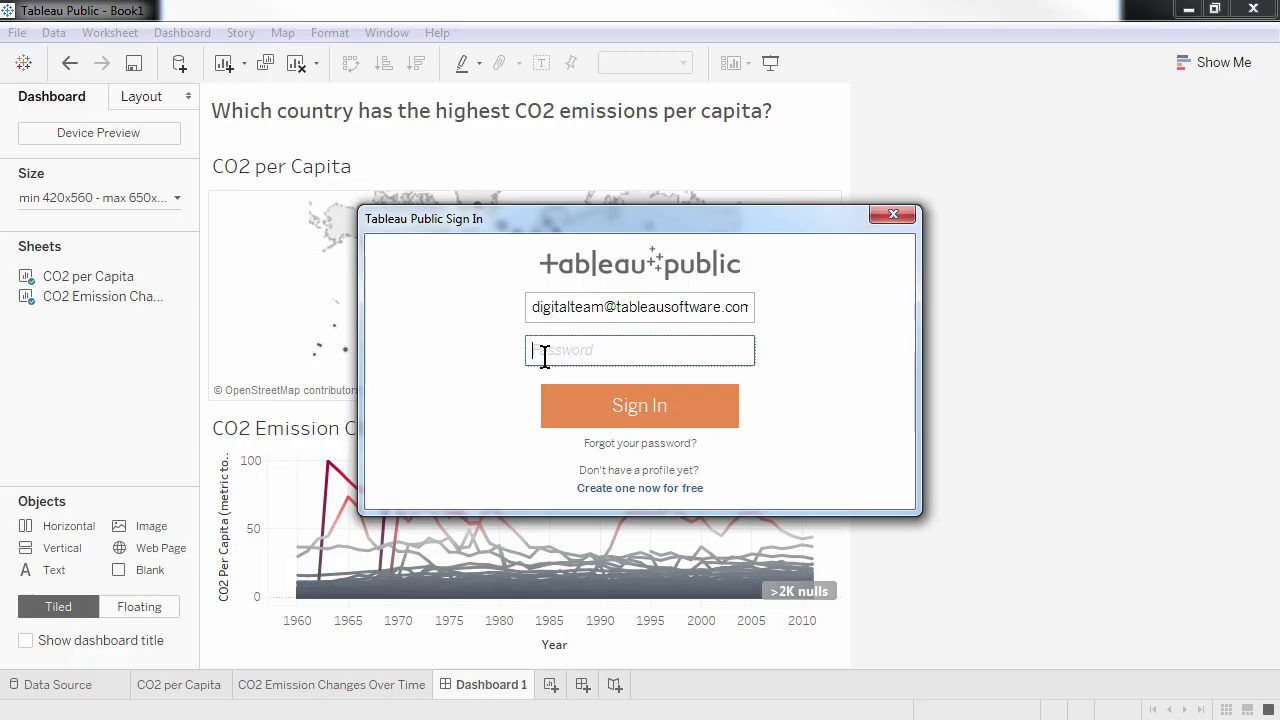
text(•••••••••)
key(Return)
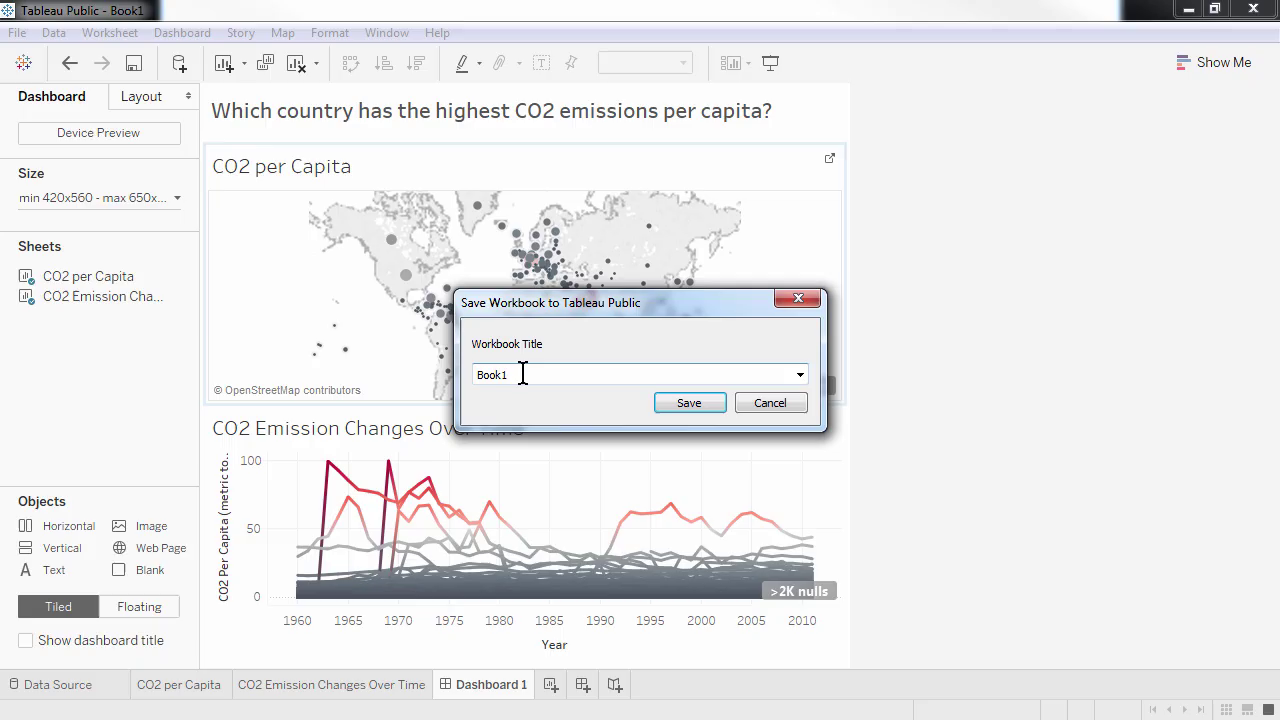
Rename Book1 to 'CO2 Emissions Training Video' and save it to Tableau Public
drag(514, 371, 477, 374)
text(CO2 Emissions Training Video)
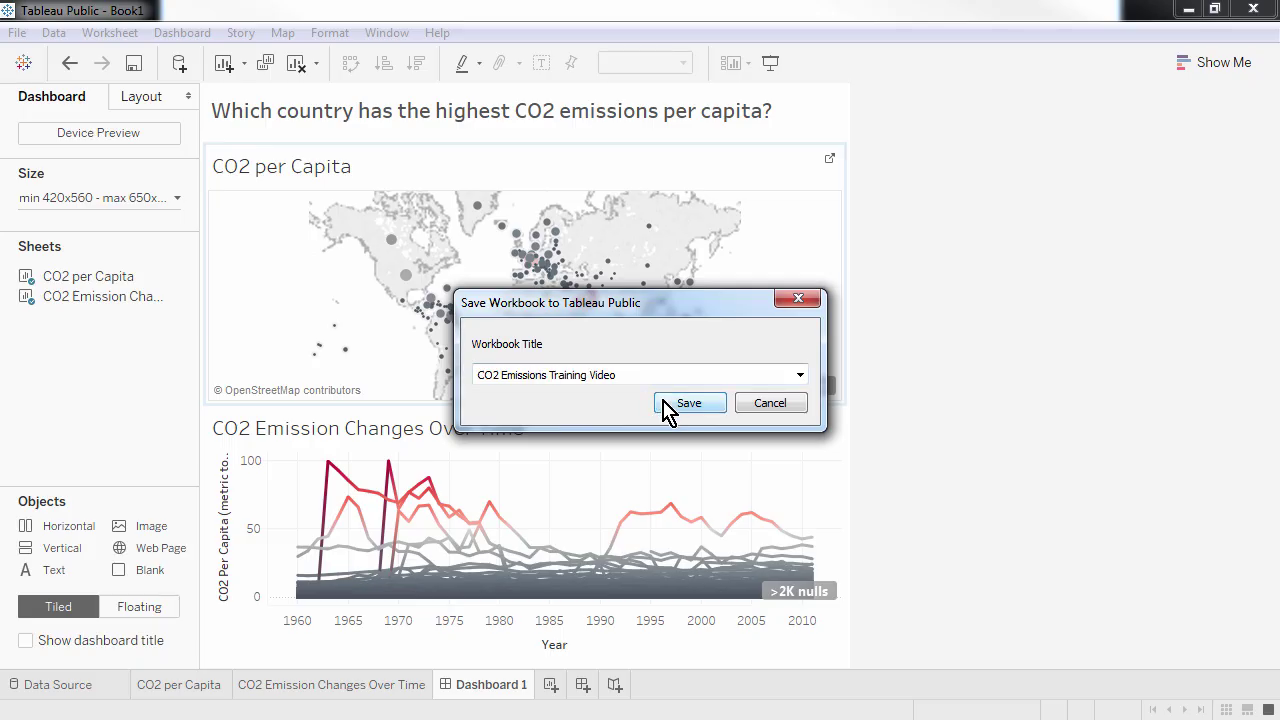
click(667, 408)
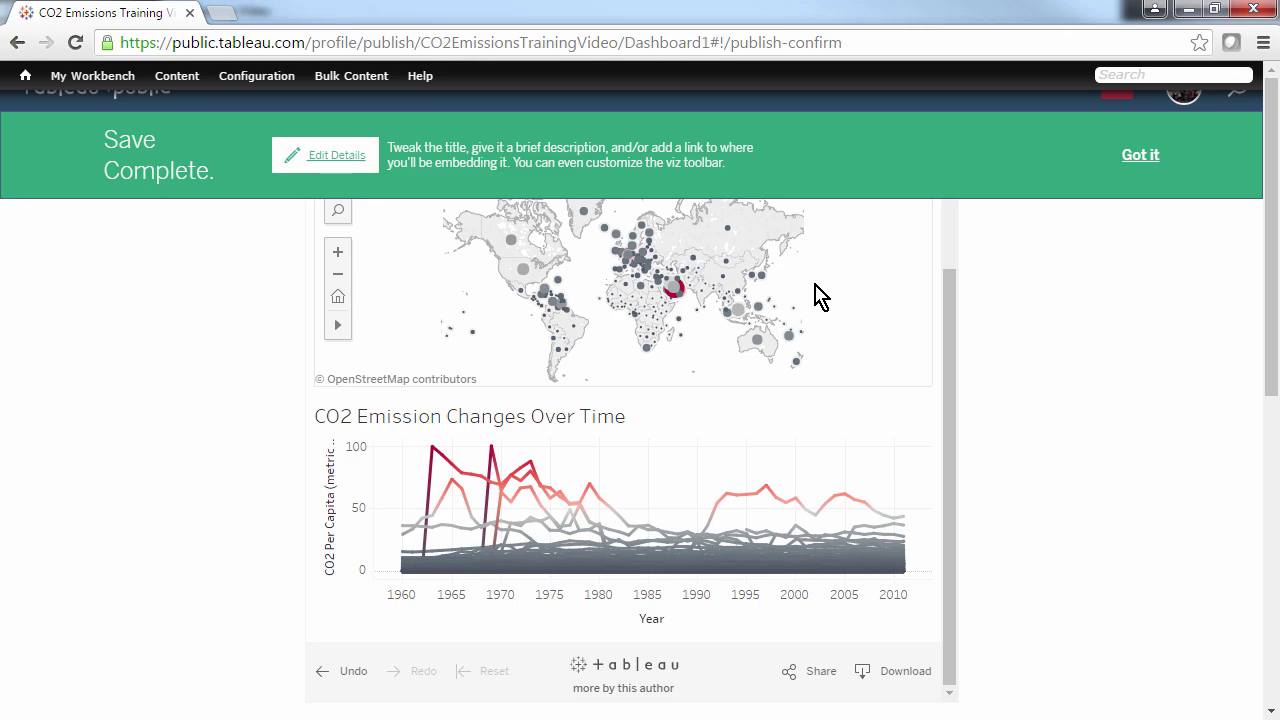
Filter the published dashboard to Qatar, then select the Share panel's link and embed code
click(676, 291)
scroll(908, 386, down, 5)
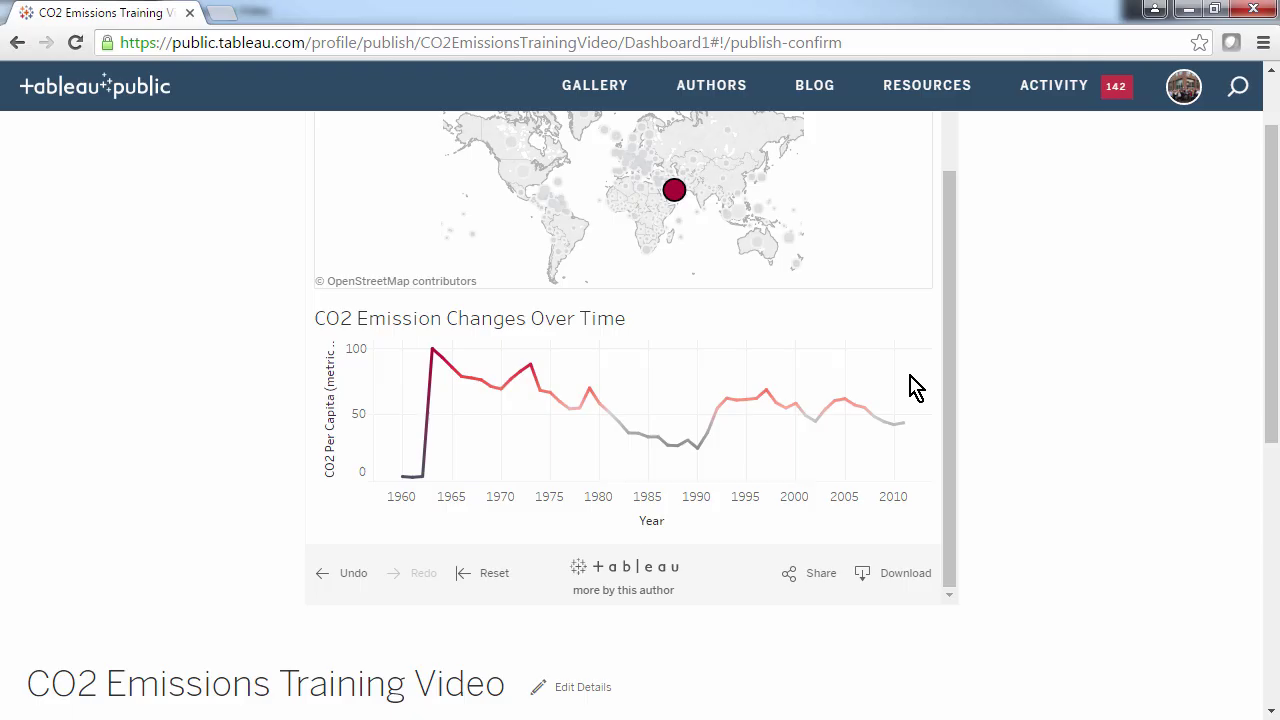
click(820, 491)
click(727, 398)
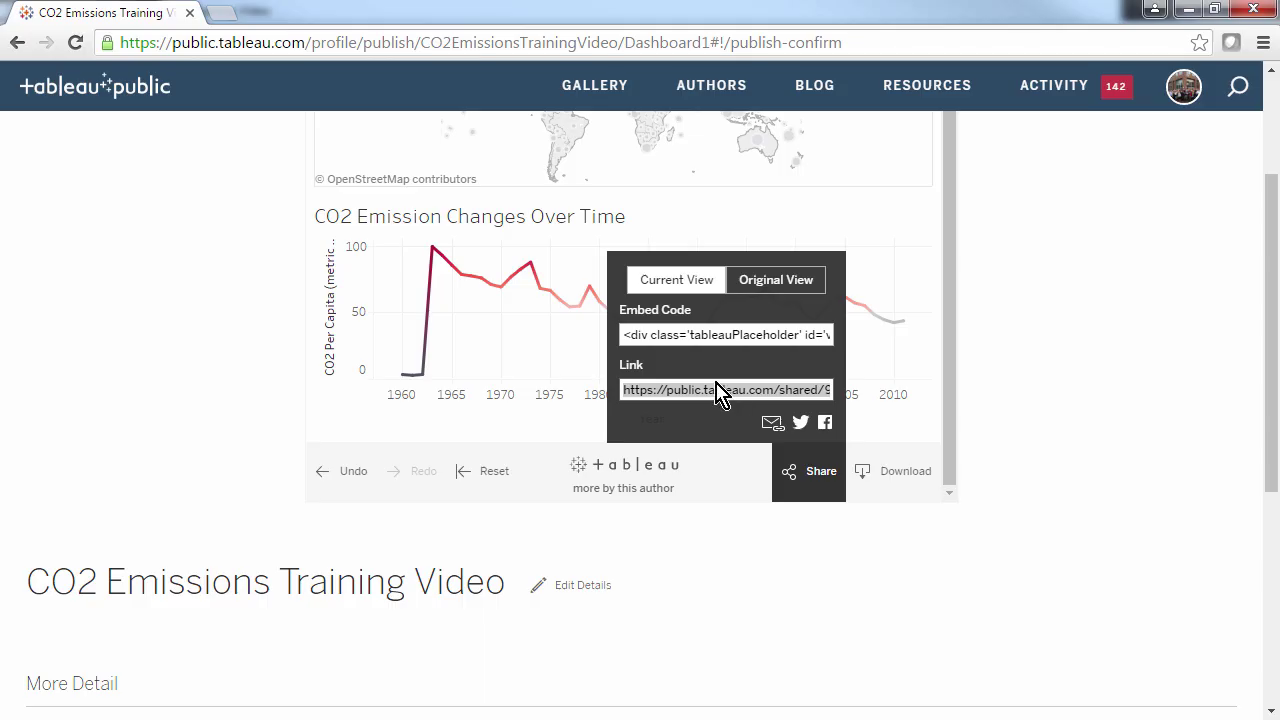
click(698, 332)
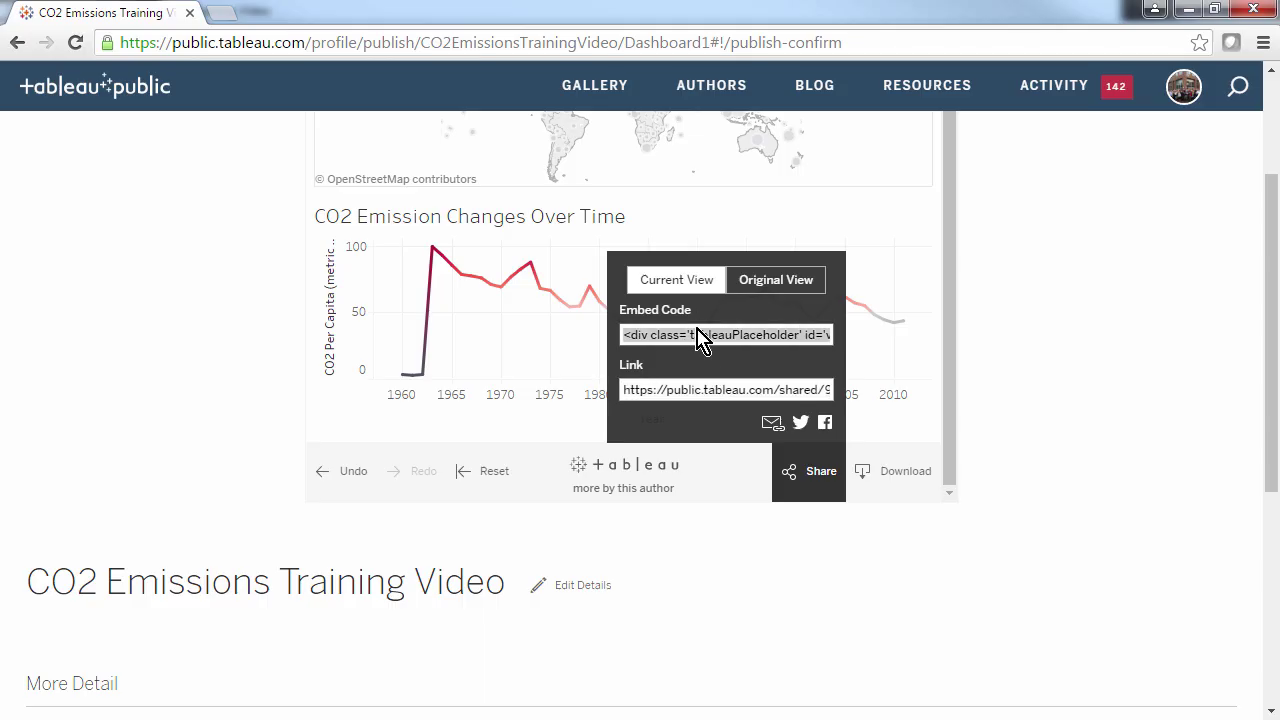